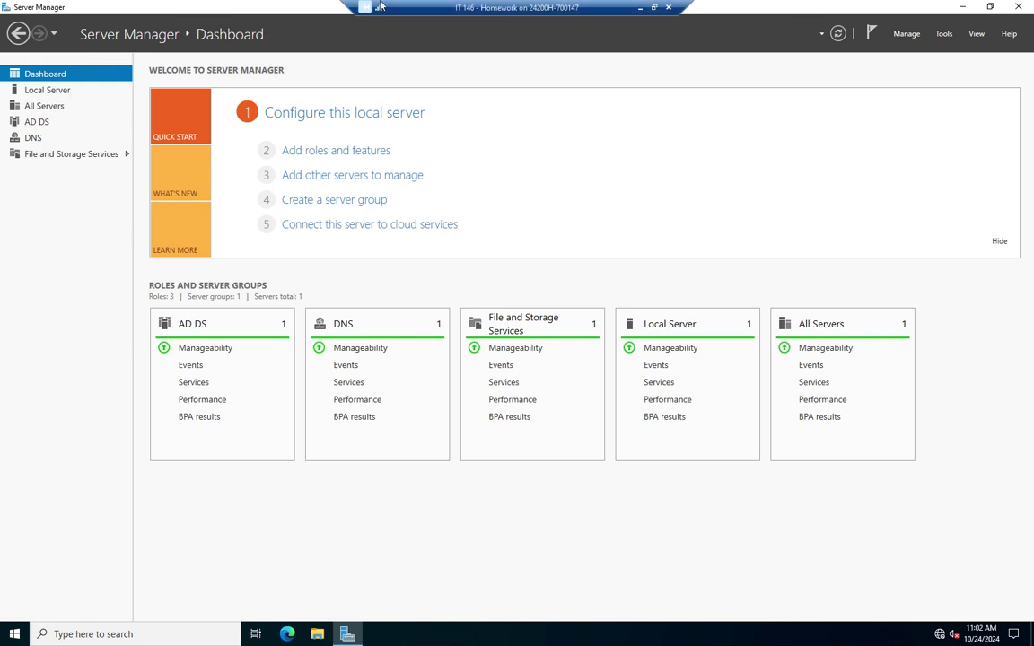
- Launch Active Directory Sites and Services from Tools and enlarge its window and tree pane
{"action": "left_click", "coordinate": [944, 34]}
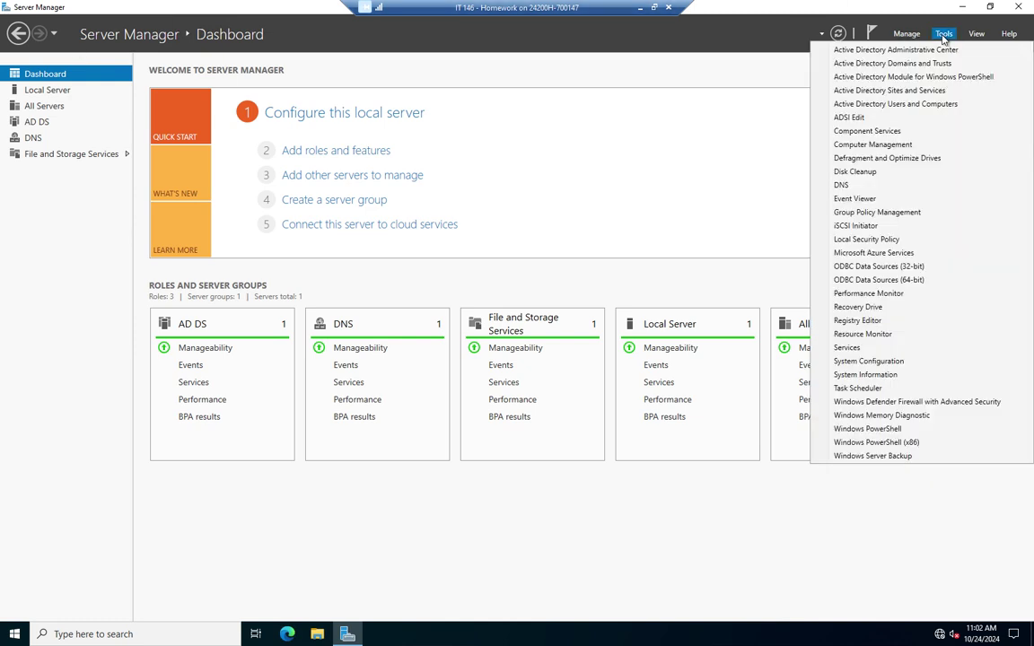
{"action": "left_click", "coordinate": [909, 93]}
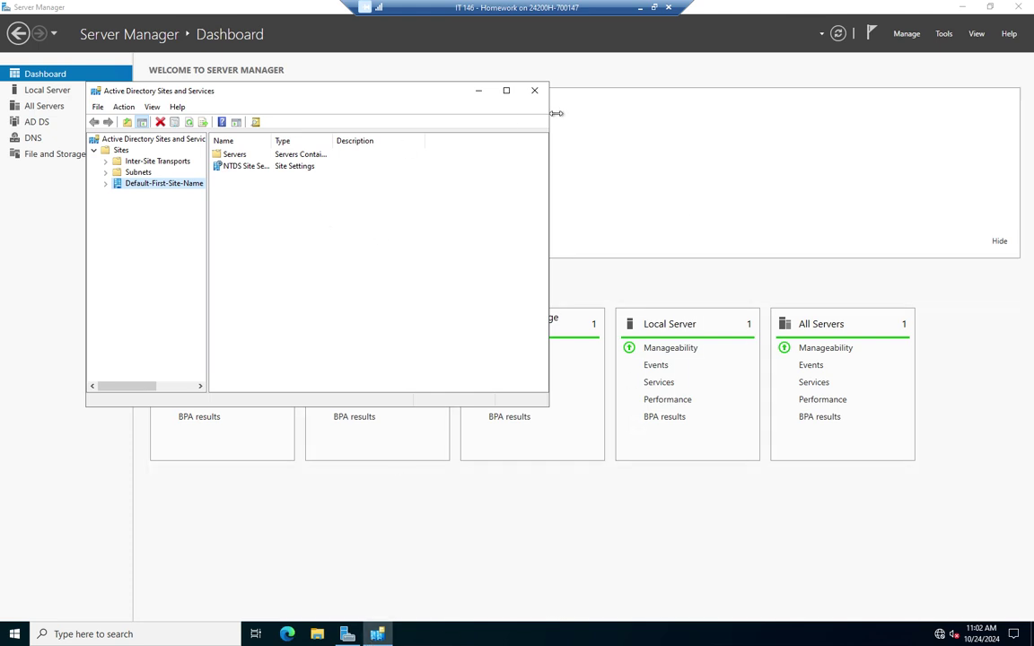
{"action": "left_click", "coordinate": [952, 9]}
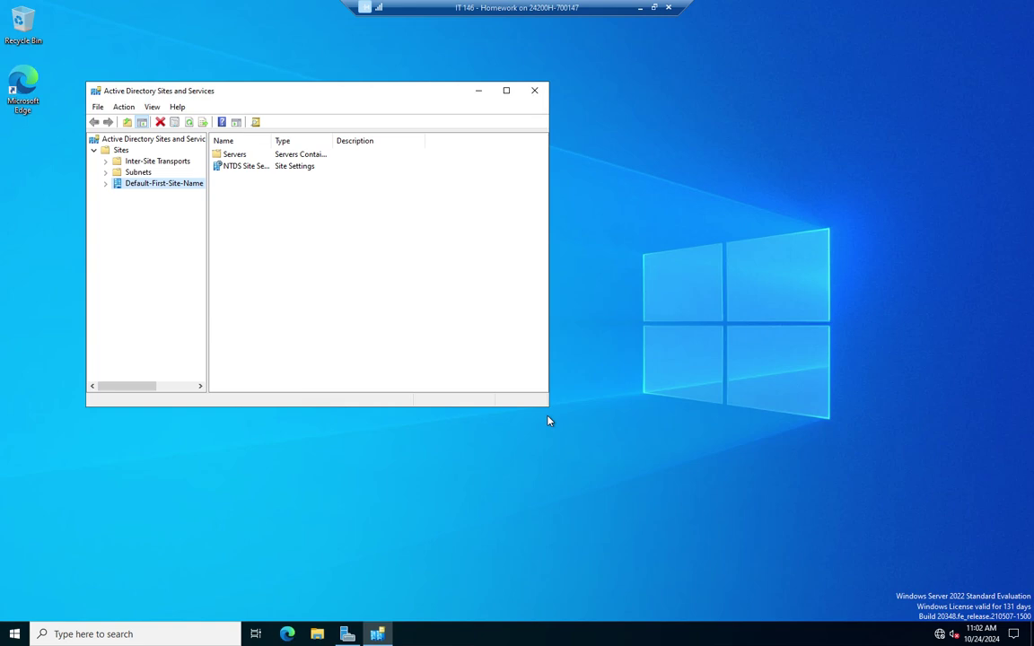
{"action": "left_click_drag", "start_coordinate": [546, 409], "coordinate": [819, 561]}
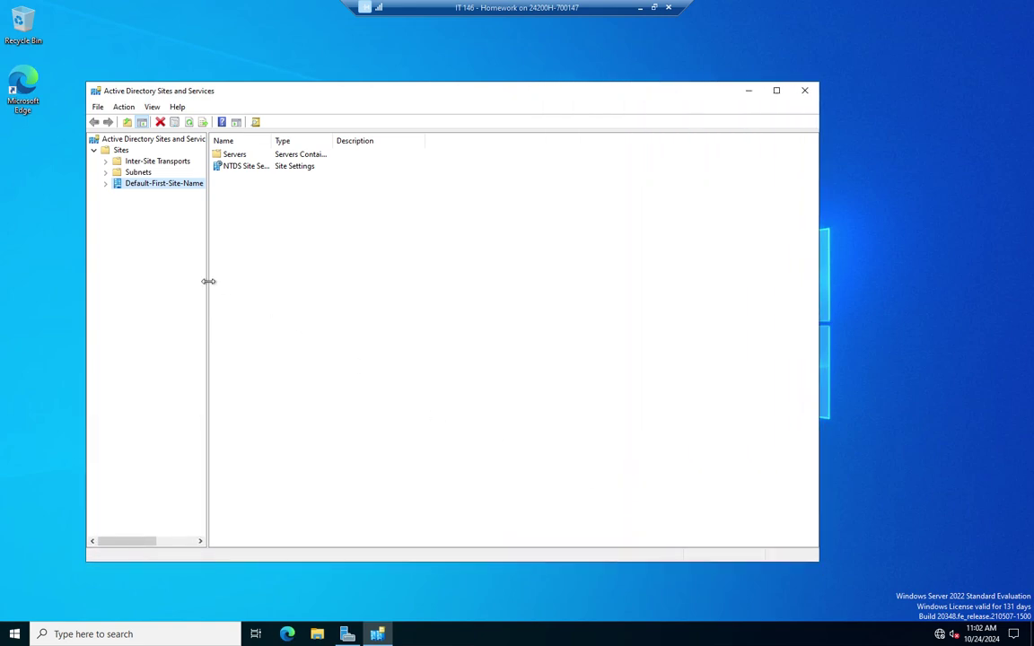
{"action": "left_click_drag", "start_coordinate": [207, 282], "coordinate": [254, 278]}
- Expand the default site to SERVER1, then view the IP transport's DEFAULTIPSITELINK (cost 100, interval 180)
{"action": "left_click", "coordinate": [107, 184]}
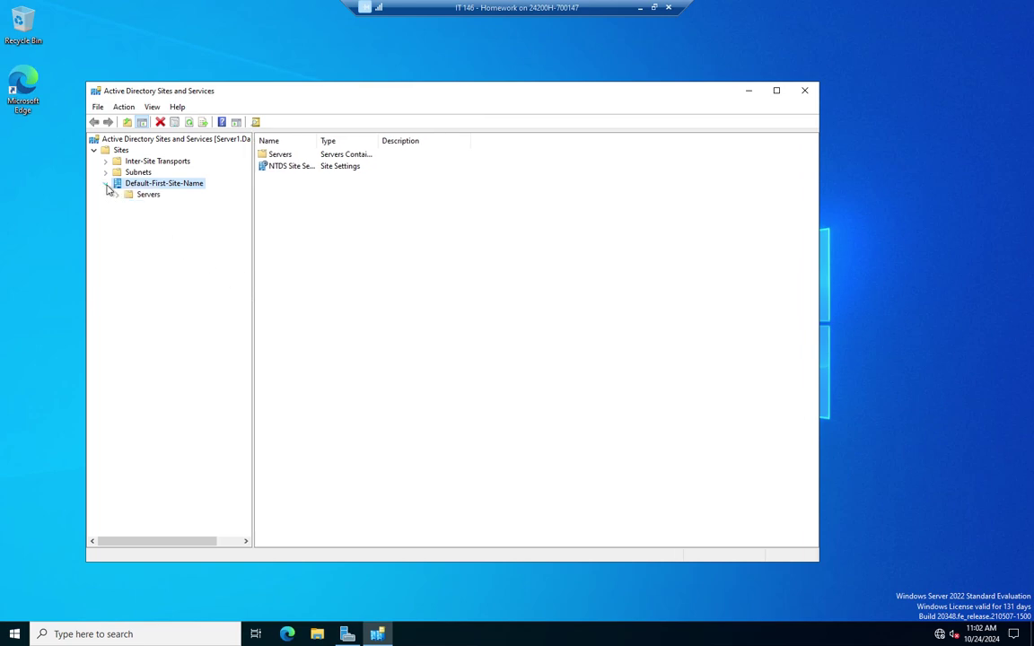
{"action": "left_click", "coordinate": [117, 195]}
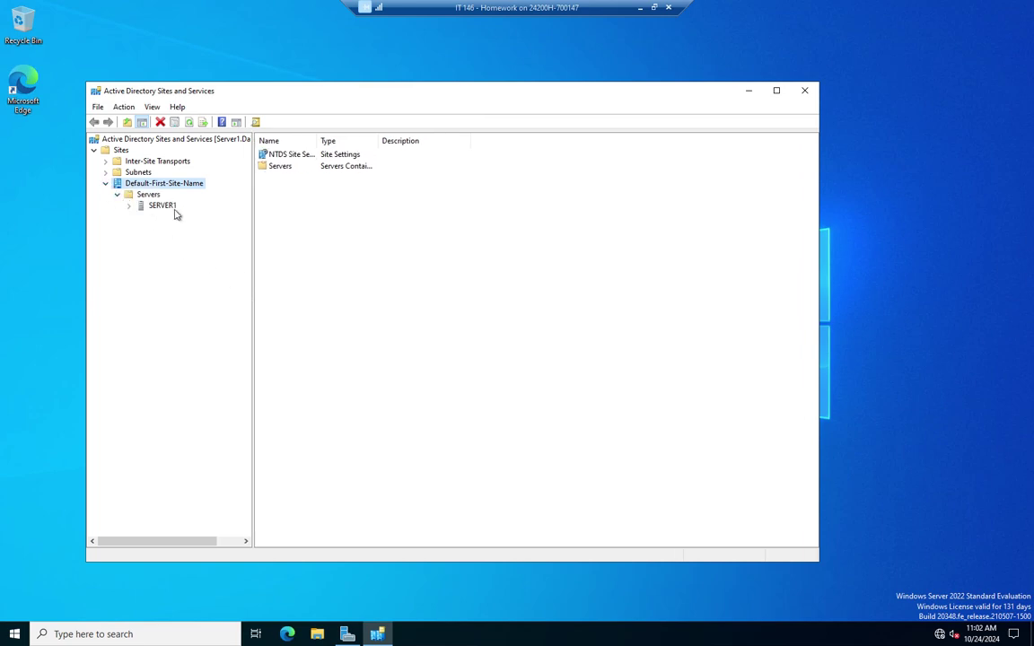
{"action": "left_click", "coordinate": [139, 173]}
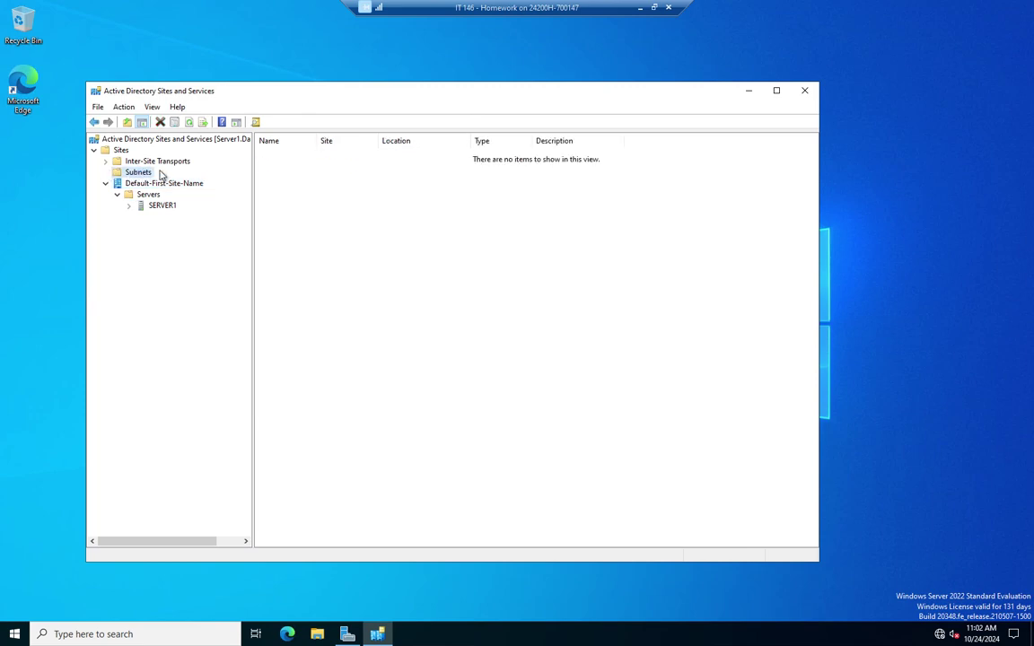
{"action": "left_click", "coordinate": [162, 163]}
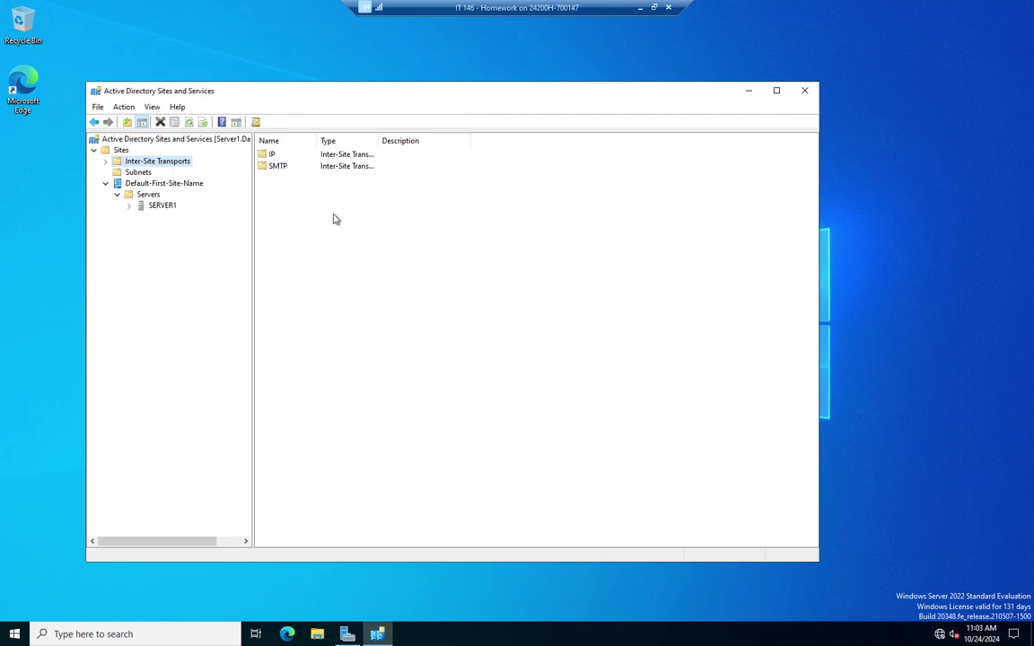
{"action": "double_click", "coordinate": [379, 141]}
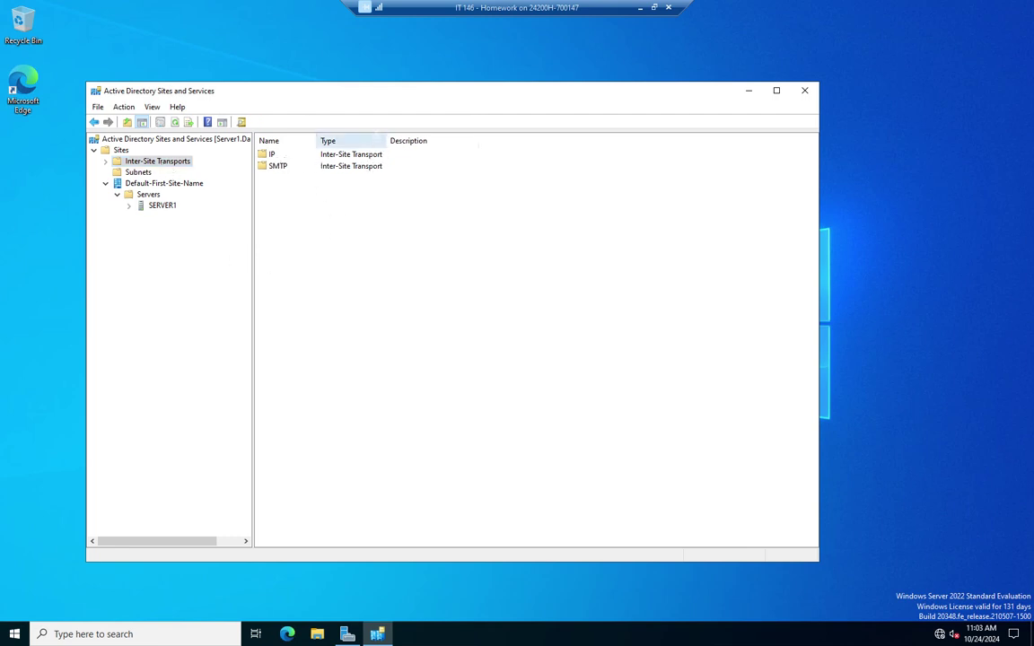
{"action": "double_click", "coordinate": [272, 154]}
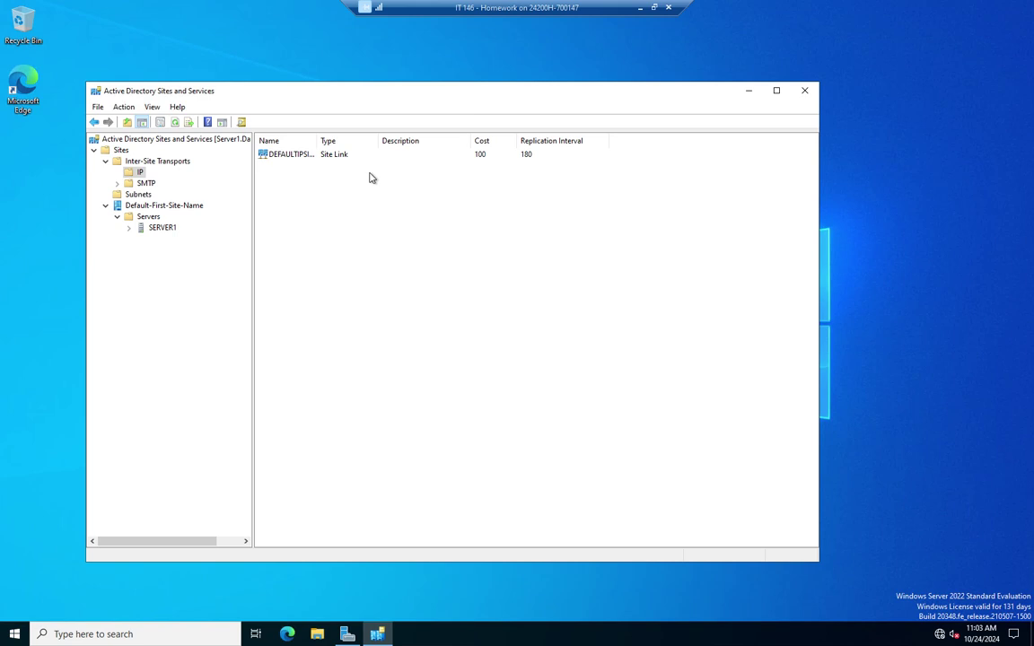
{"action": "double_click", "coordinate": [317, 141]}
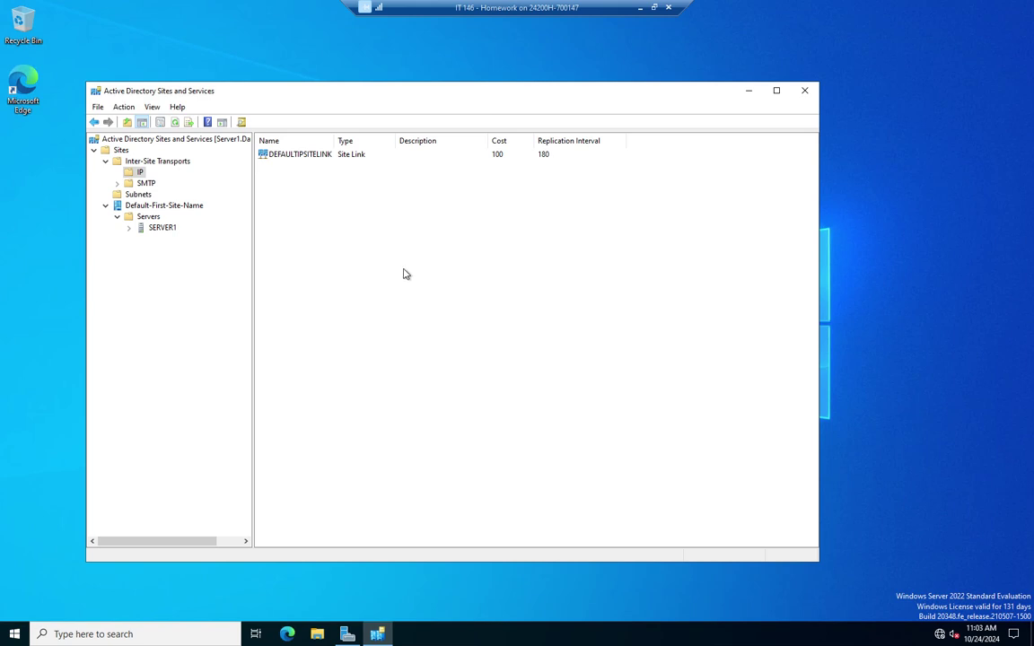
- Rename Default-First-Site-Name to Yakima and expand its Servers container to show SERVER1
{"action": "right_click", "coordinate": [176, 208]}
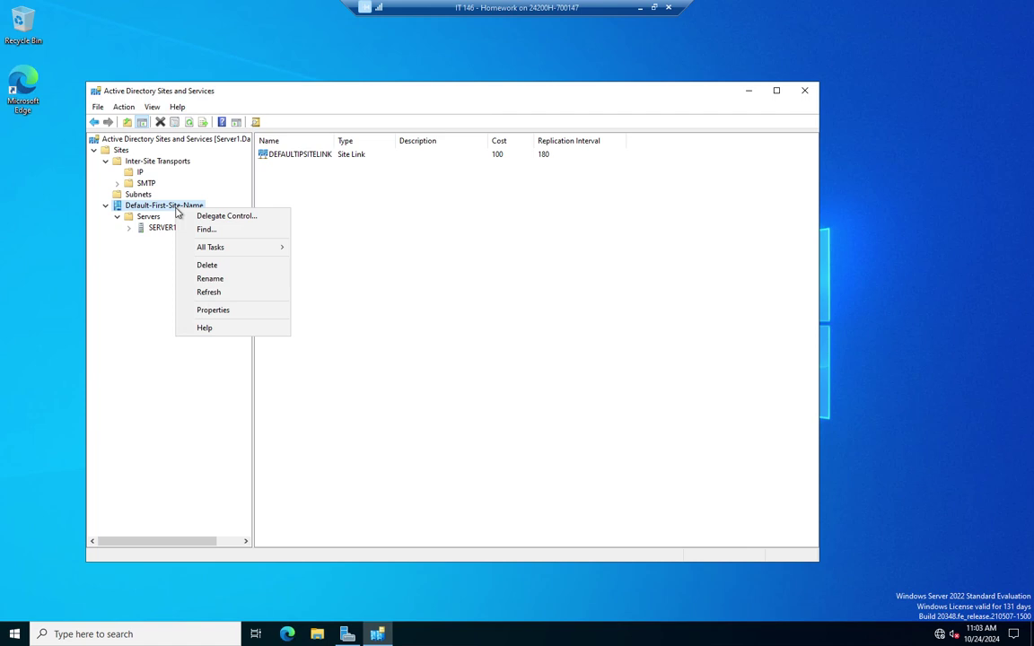
{"action": "left_click", "coordinate": [222, 285]}
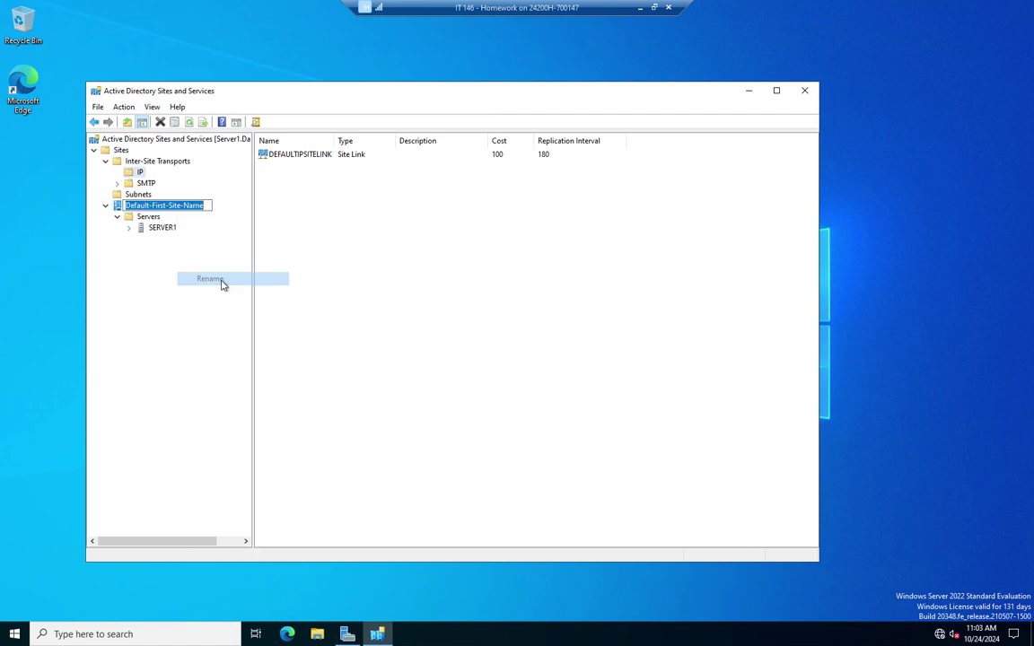
{"action": "type", "text": "Yakima"}
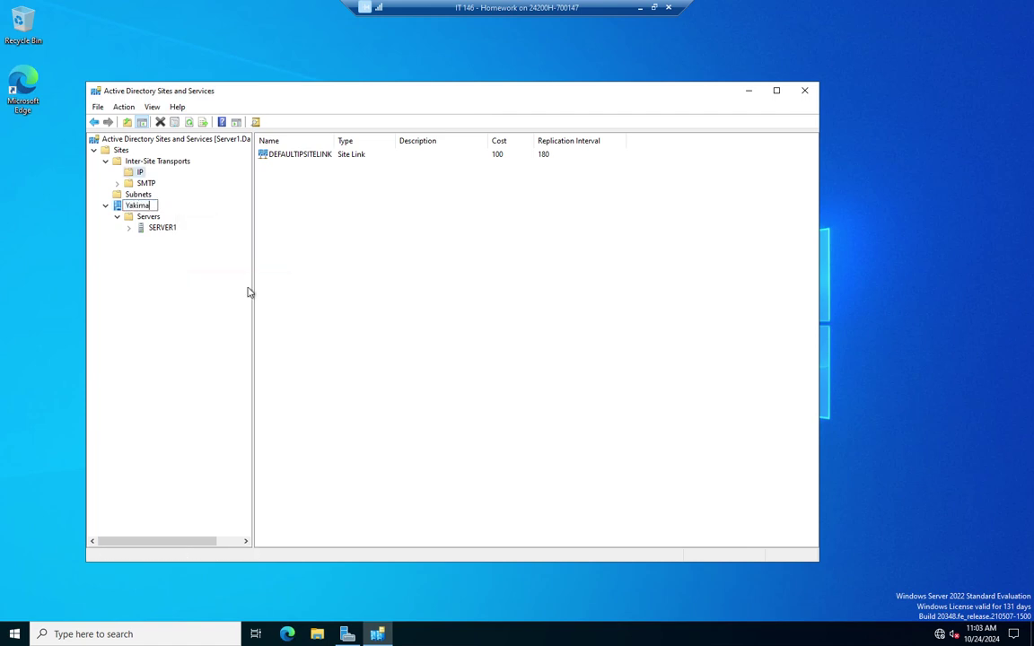
{"action": "key", "text": "Return"}
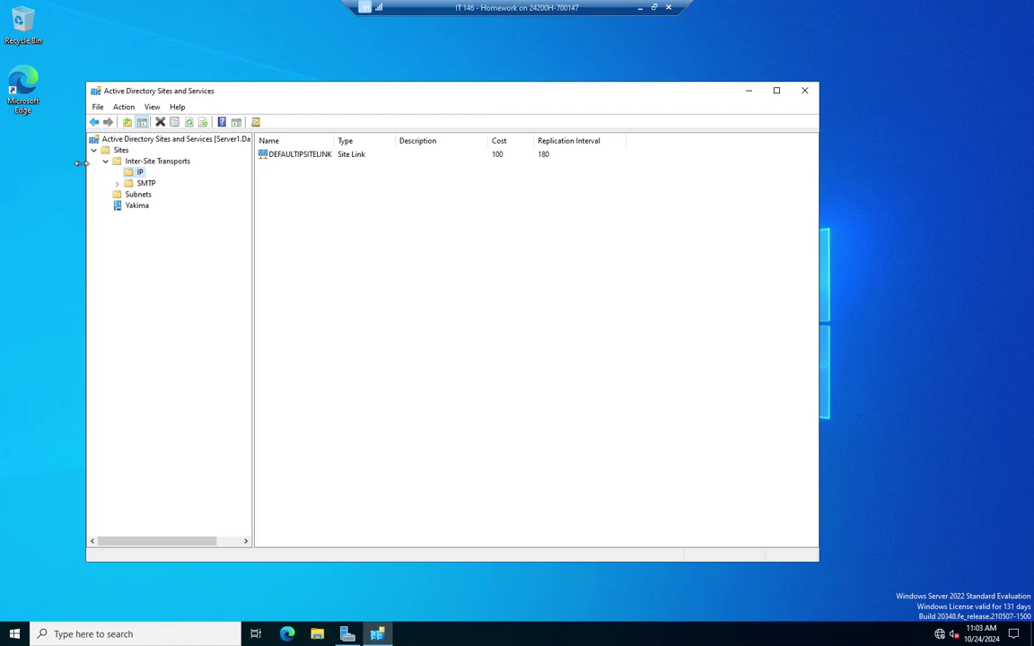
{"action": "double_click", "coordinate": [139, 208]}
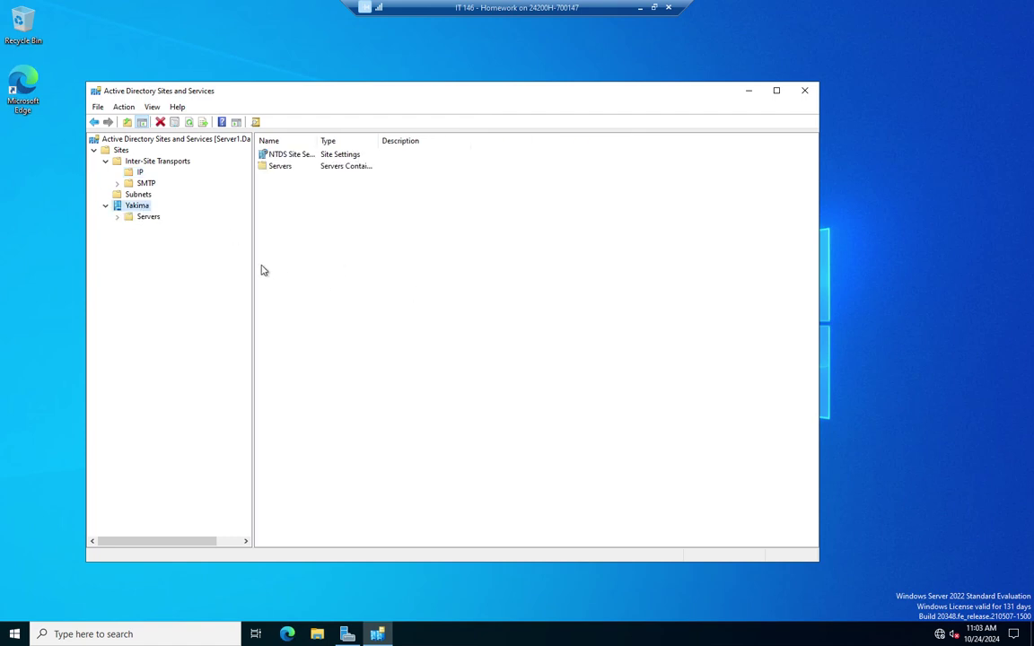
{"action": "left_click", "coordinate": [147, 217]}
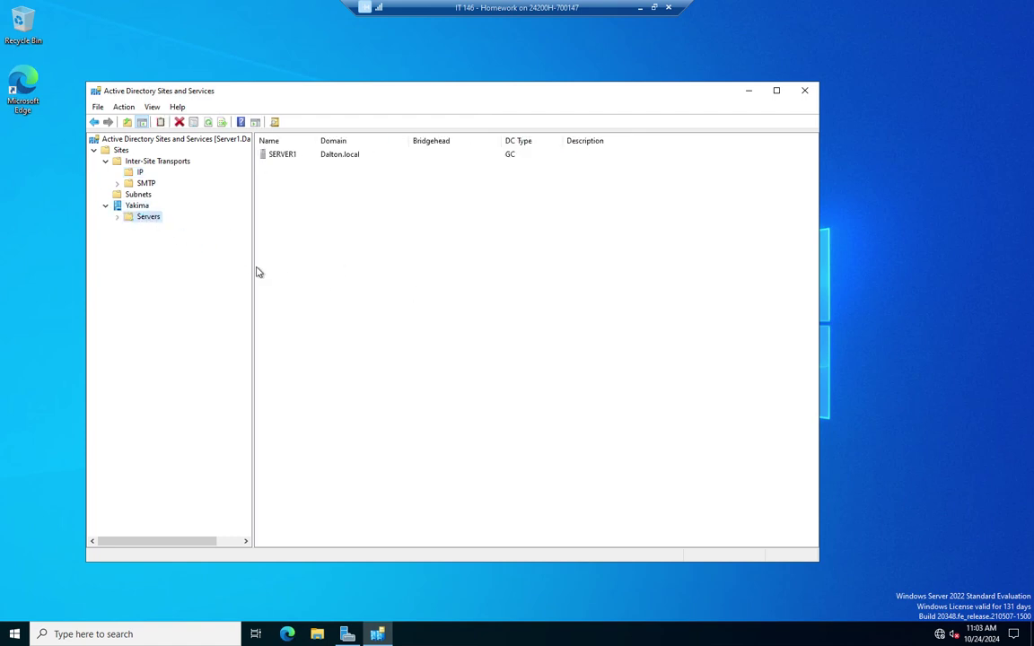
{"action": "left_click", "coordinate": [117, 217]}
- Check the Local Server page in Server Manager, which shows the address 172.16.1.10
{"action": "left_click", "coordinate": [348, 634]}
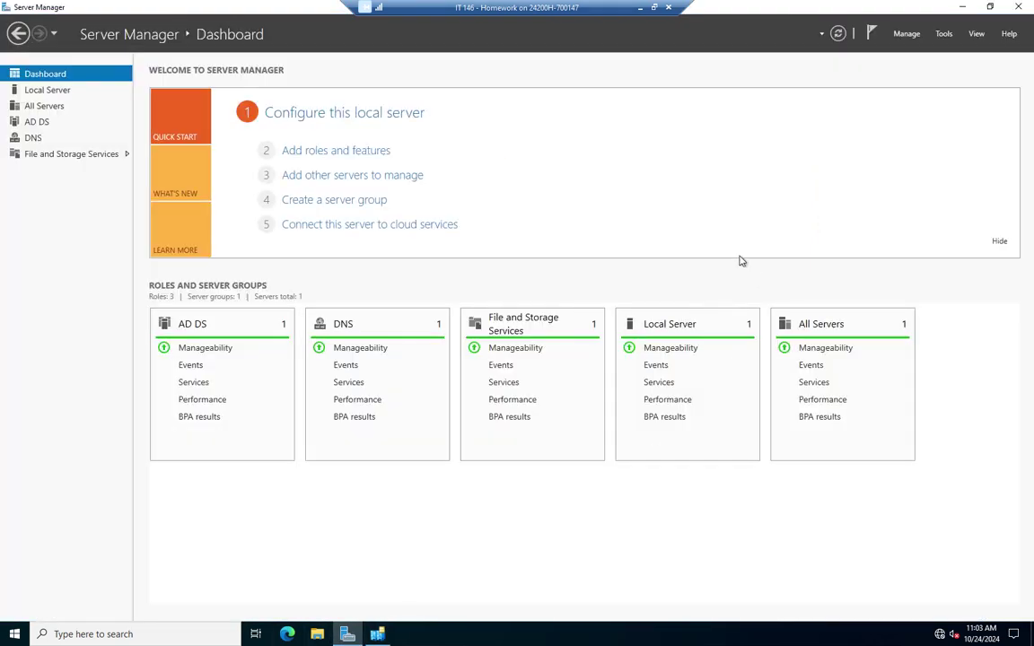
{"action": "left_click", "coordinate": [335, 113]}
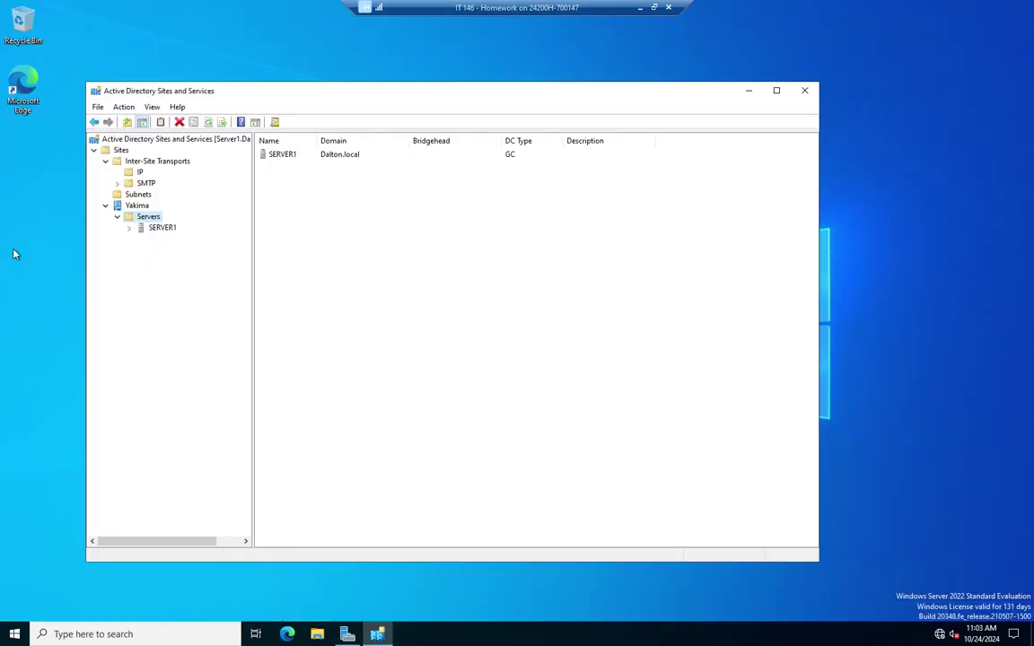
- Create subnet 172.16.1.0/24 assigned to Yakima, checking the server's address in Server Manager midway
{"action": "left_click", "coordinate": [138, 195]}
{"action": "right_click", "coordinate": [140, 197]}
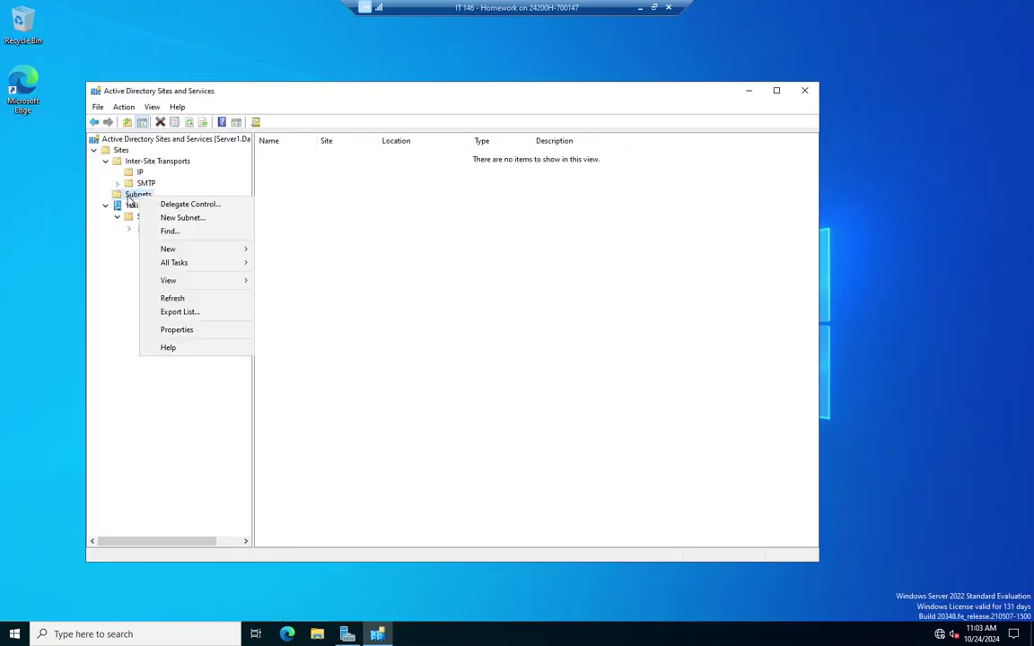
{"action": "mouse_move", "coordinate": [167, 250]}
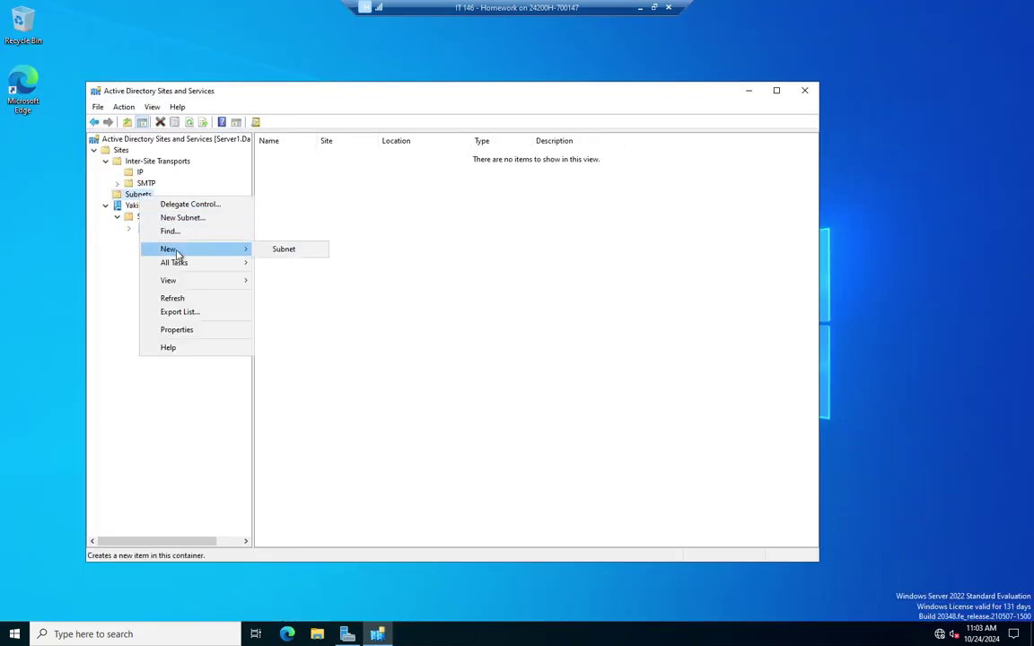
{"action": "left_click", "coordinate": [288, 250]}
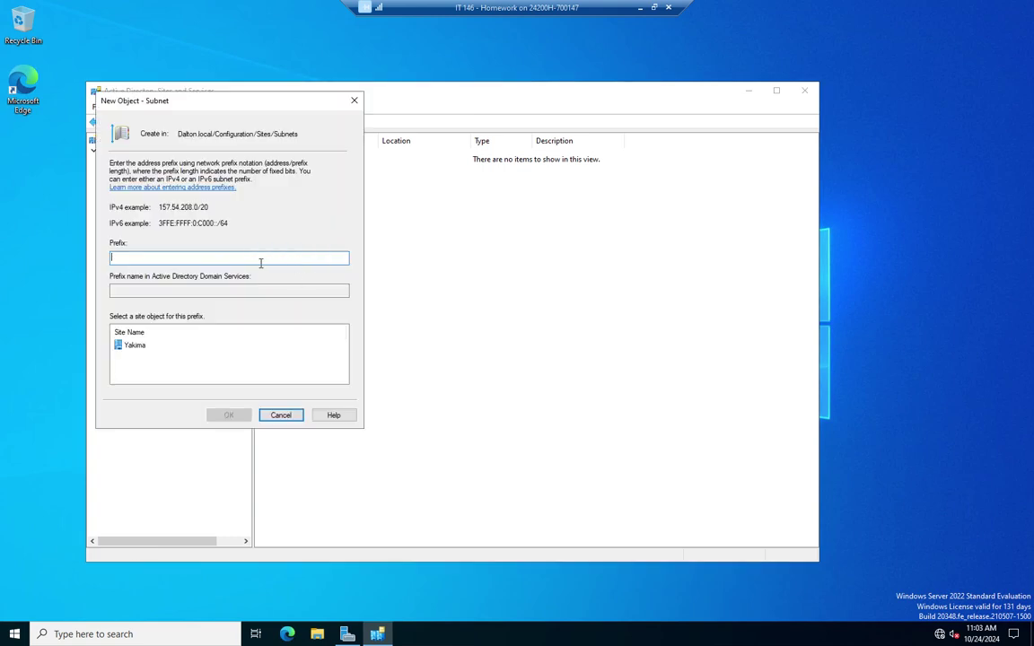
{"action": "type", "text": "172.16.1"}
{"action": "key", "text": "BackSpace"}
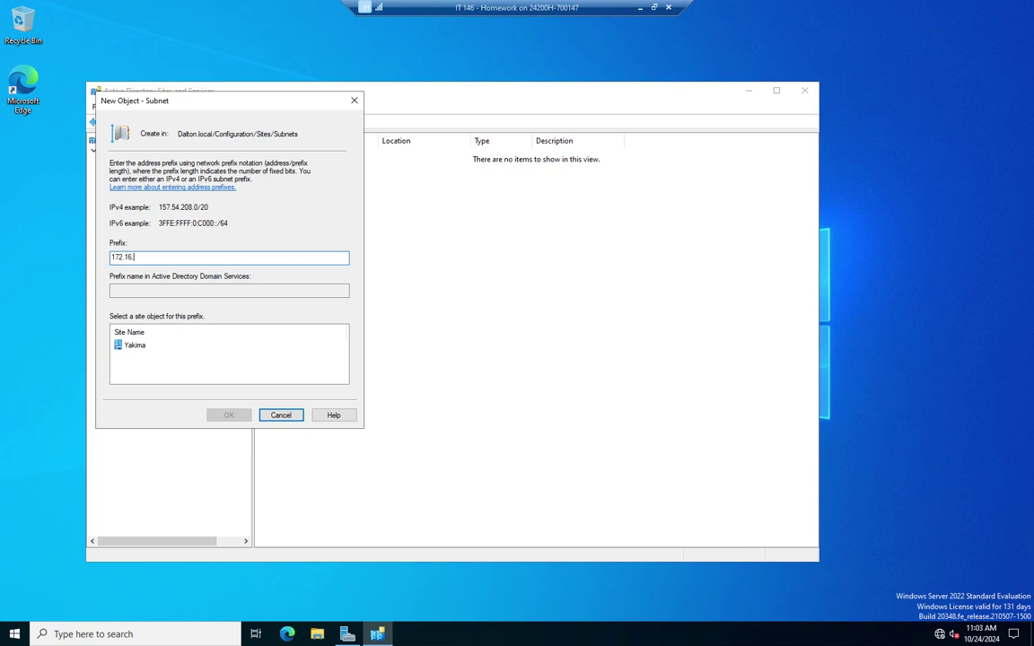
{"action": "left_click", "coordinate": [347, 634]}
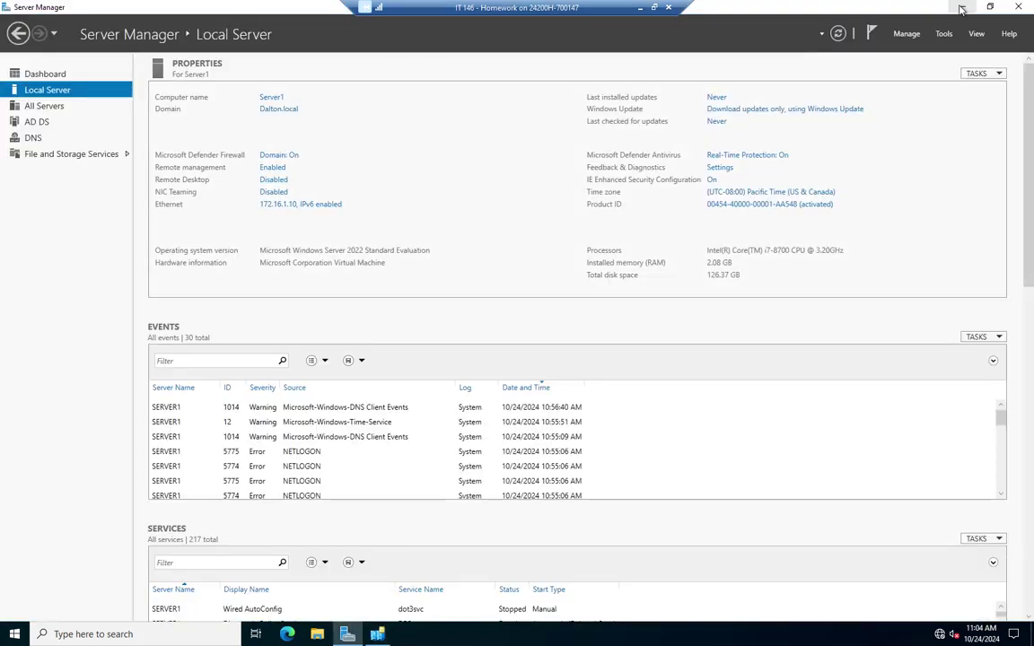
{"action": "left_click", "coordinate": [347, 634]}
{"action": "type", "text": "1.0"}
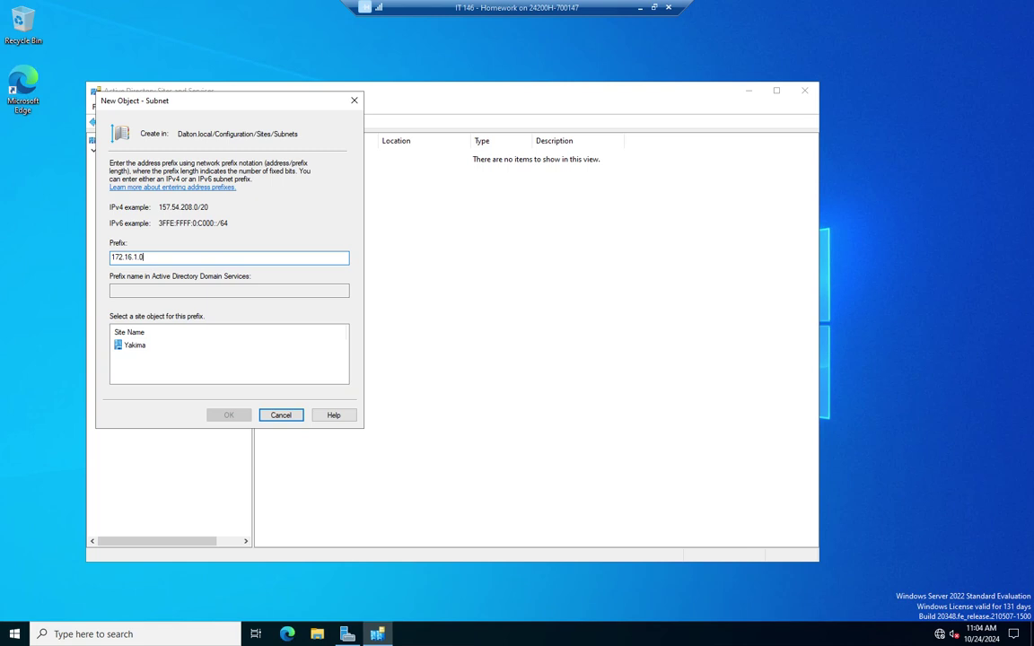
{"action": "type", "text": "/24"}
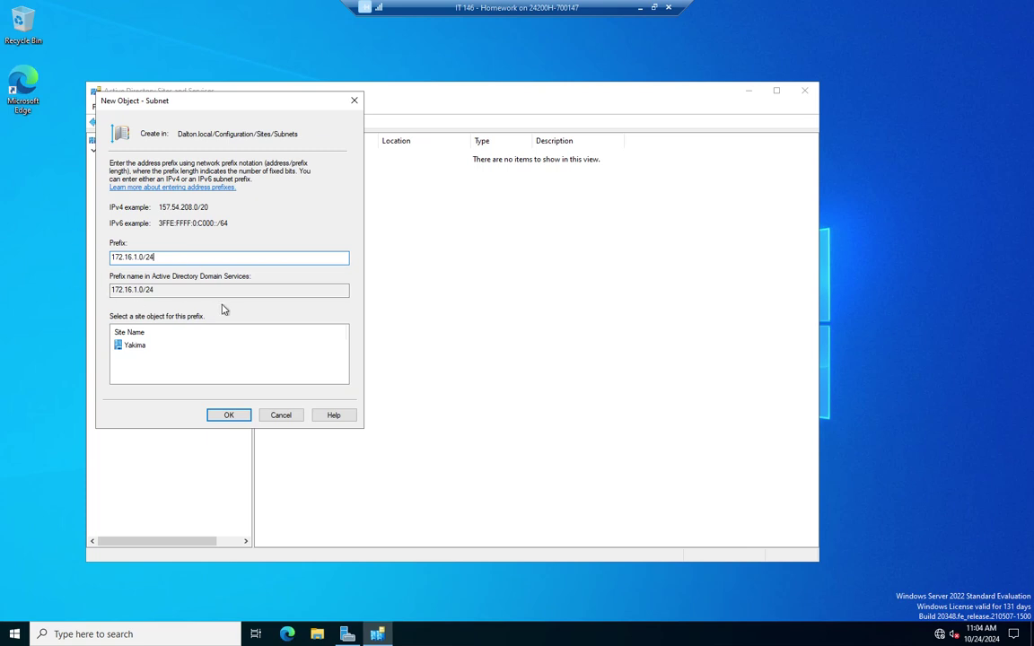
{"action": "left_click", "coordinate": [128, 348]}
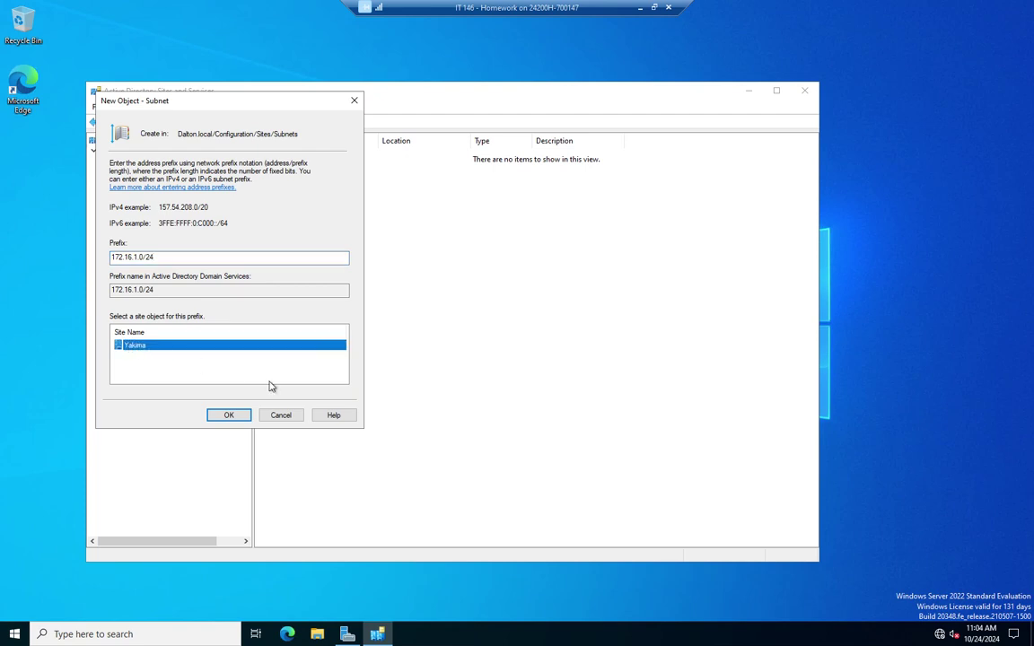
{"action": "left_click", "coordinate": [230, 416]}
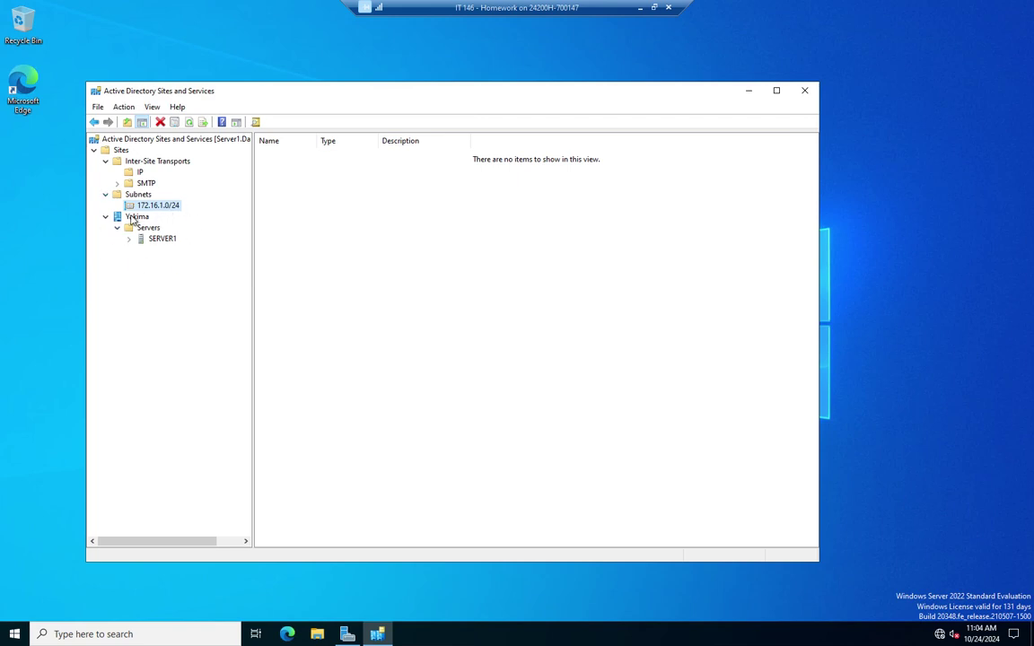
{"action": "left_click", "coordinate": [137, 195]}
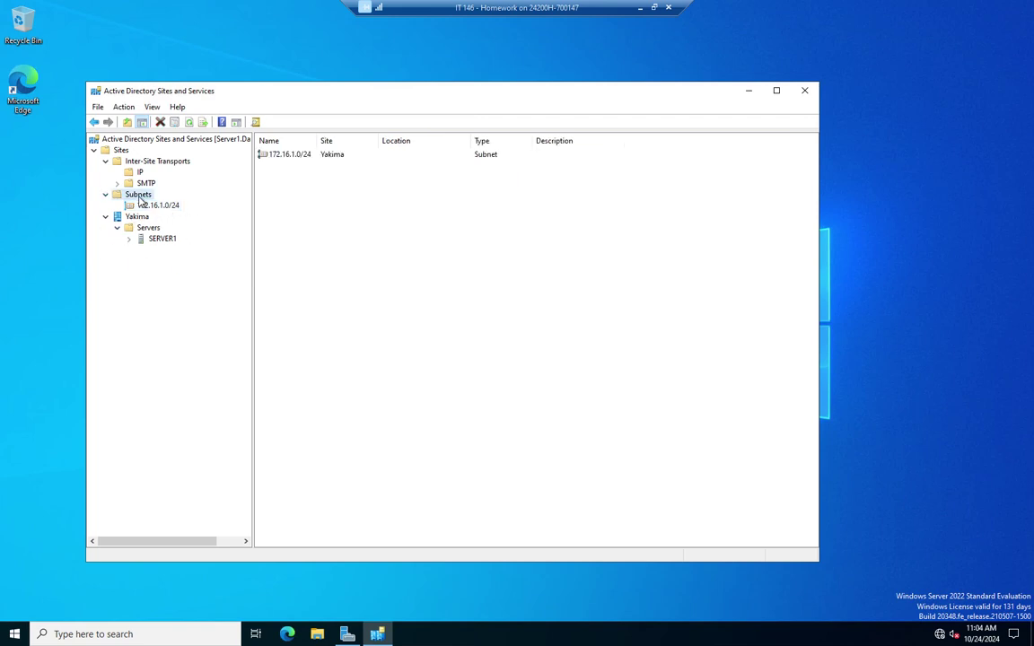
{"action": "left_click", "coordinate": [146, 205]}
{"action": "right_click", "coordinate": [142, 207]}
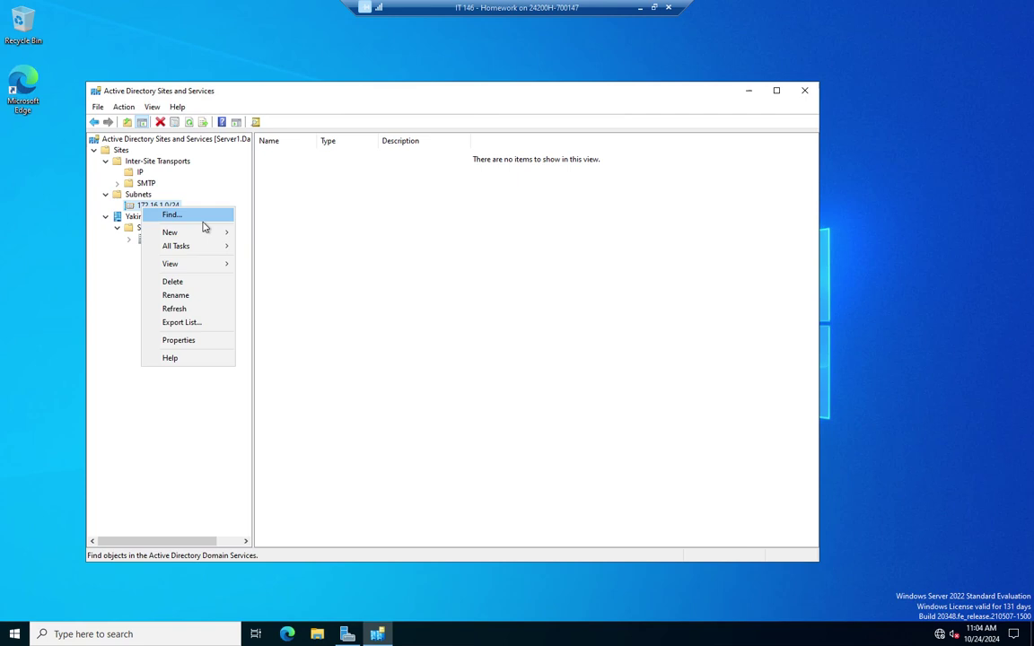
{"action": "left_click", "coordinate": [189, 344]}
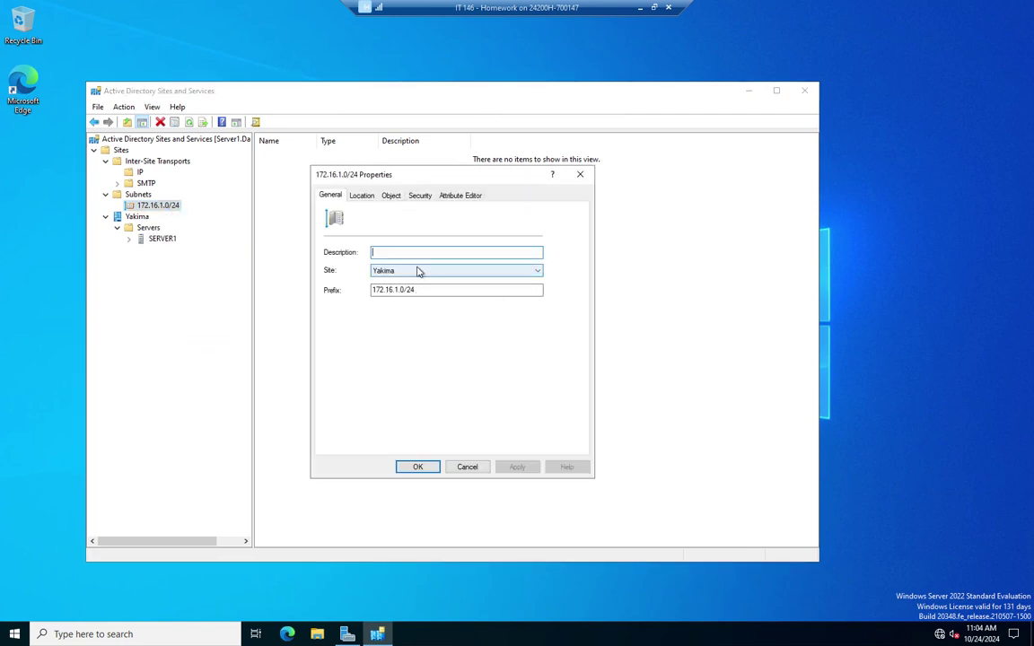
{"action": "left_click", "coordinate": [360, 196]}
{"action": "left_click", "coordinate": [391, 196]}
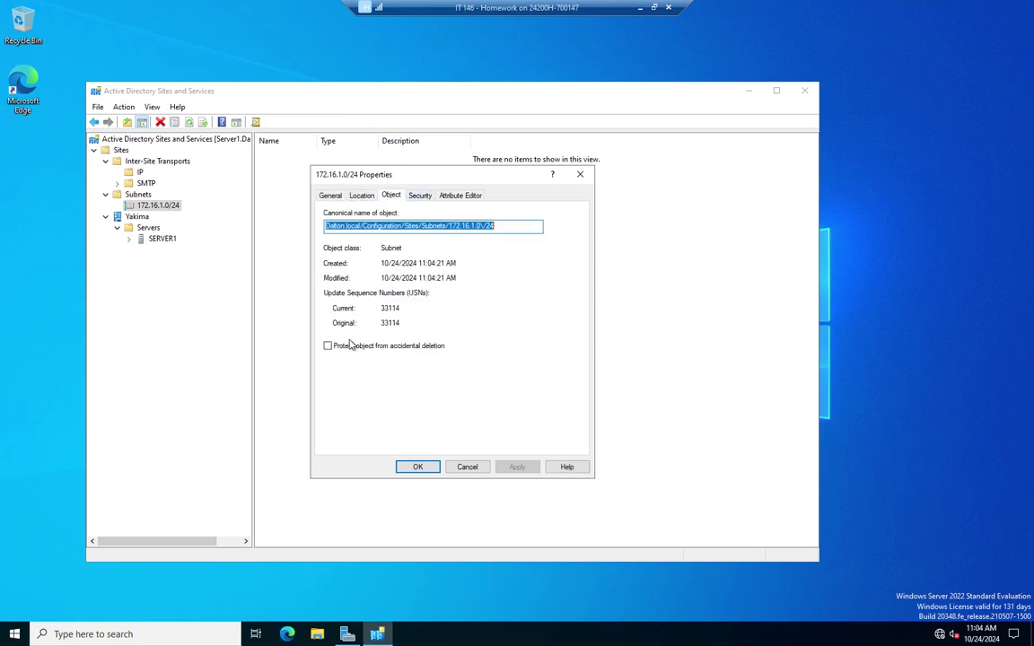
{"action": "left_click", "coordinate": [365, 198]}
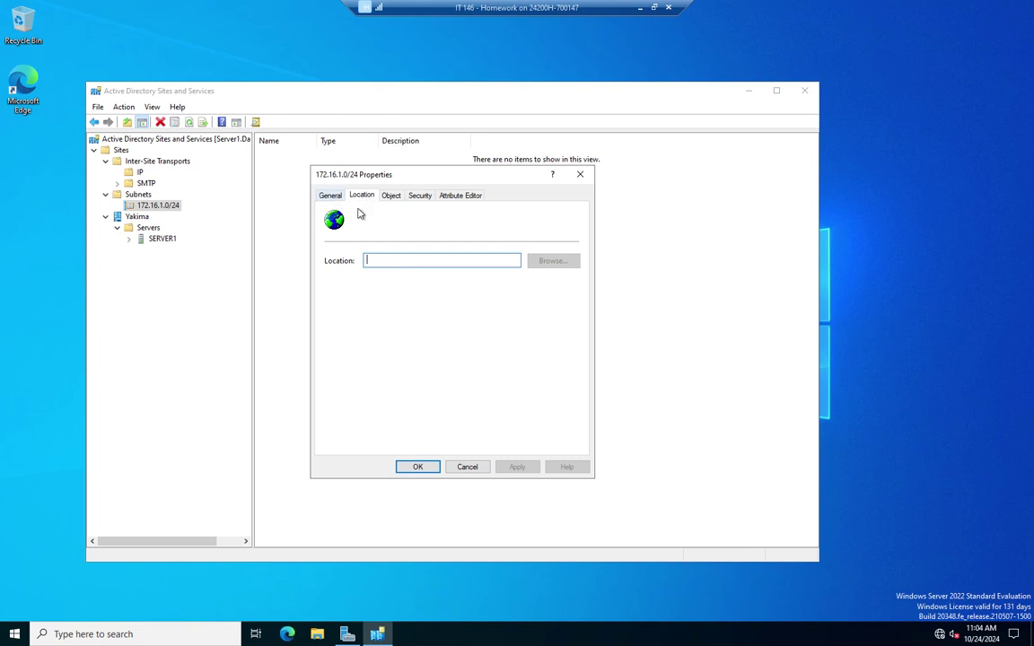
{"action": "left_click", "coordinate": [329, 196]}
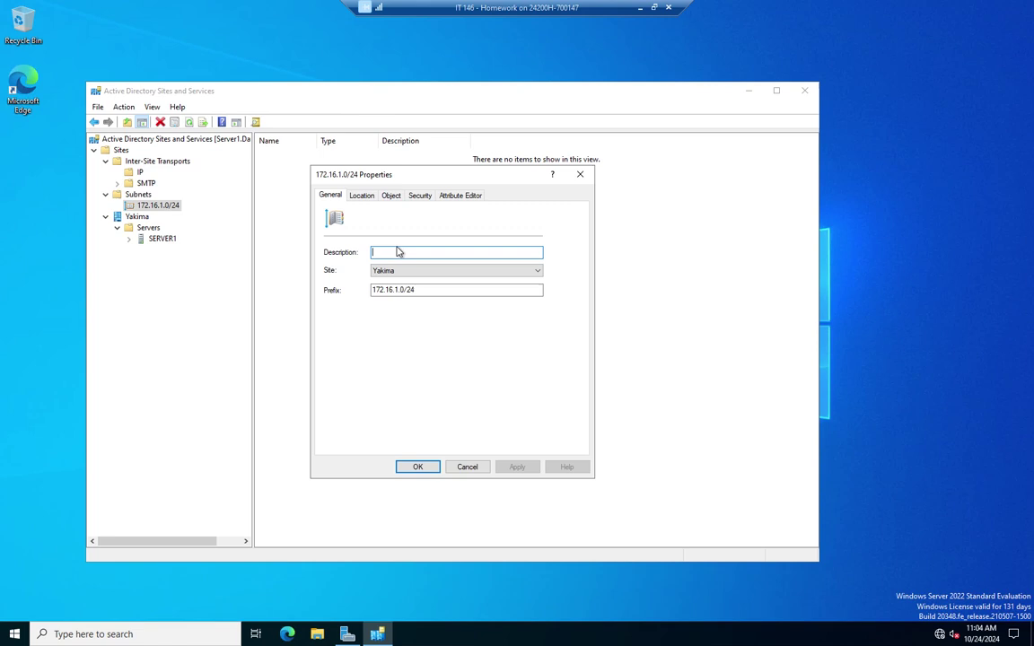
{"action": "left_click", "coordinate": [466, 468]}
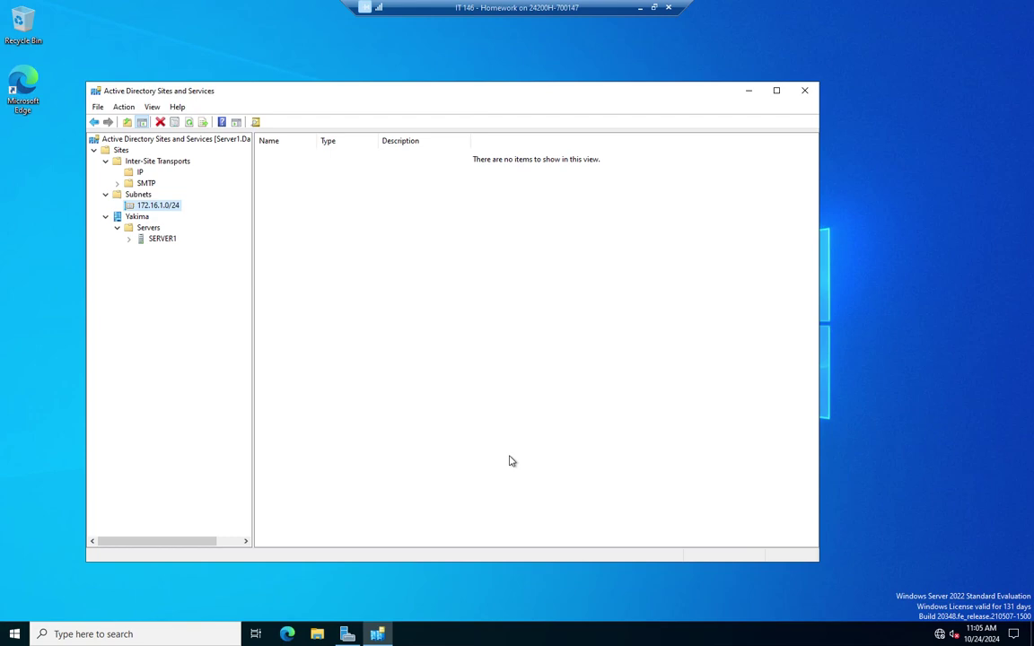
- Create a new subnet with prefix 172.16.2.0/24 and assign it to the Yakima site
{"action": "right_click", "coordinate": [128, 194]}
{"action": "left_click", "coordinate": [182, 215]}
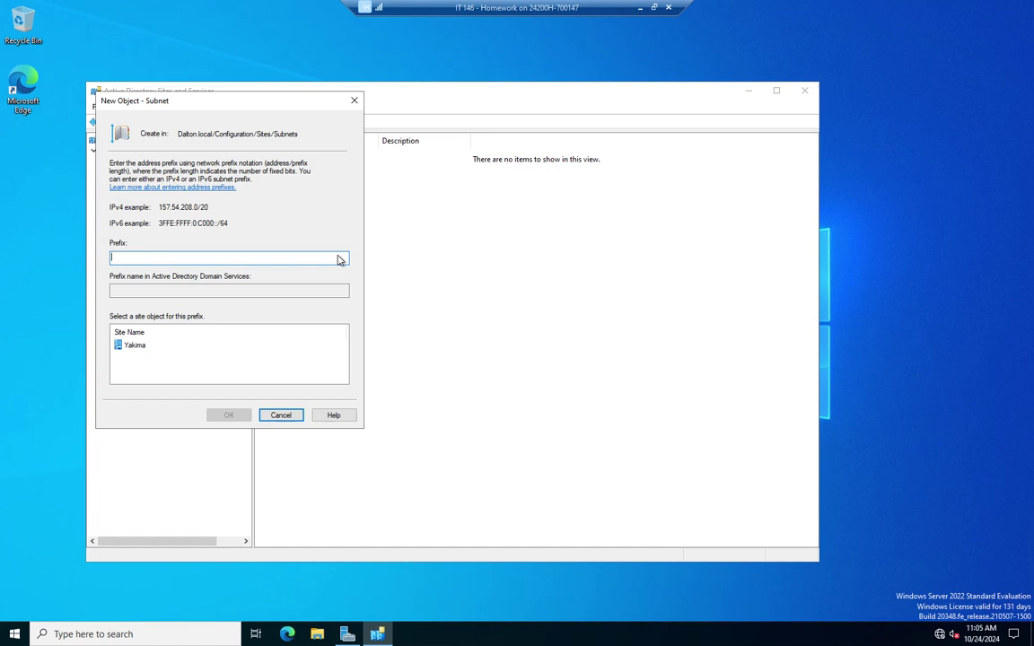
{"action": "type", "text": "172.16"}
{"action": "type", "text": ".2.0/24"}
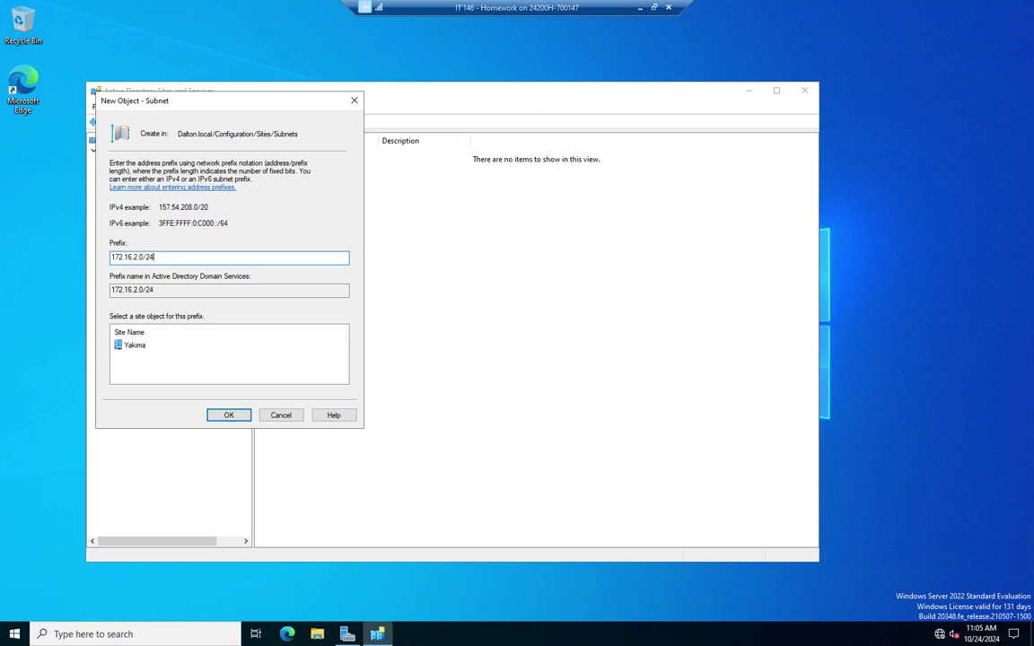
{"action": "left_click", "coordinate": [137, 346]}
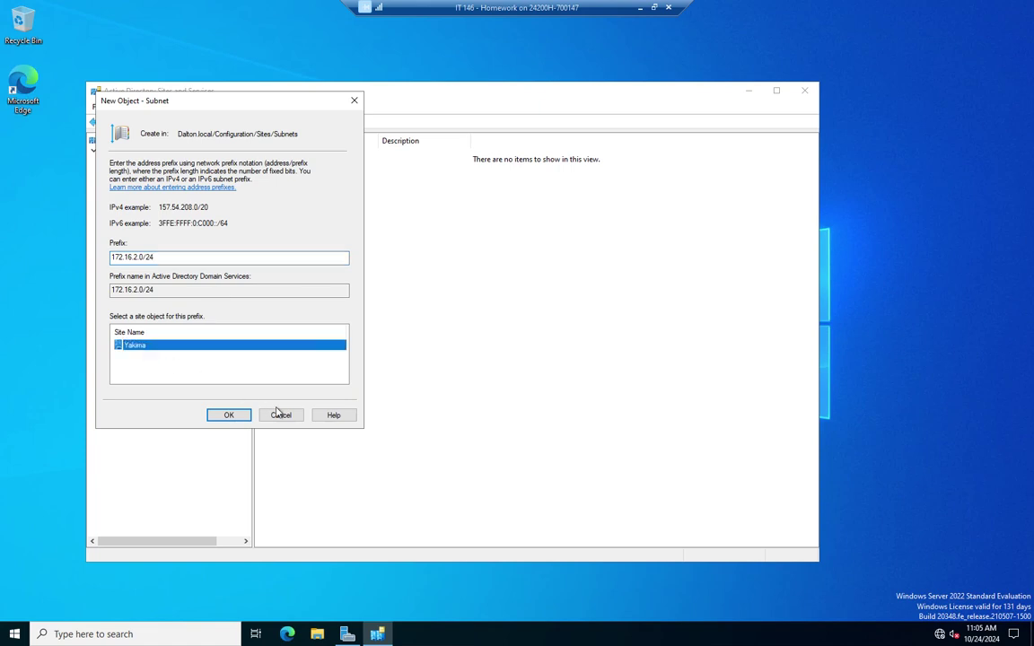
{"action": "left_click", "coordinate": [239, 416]}
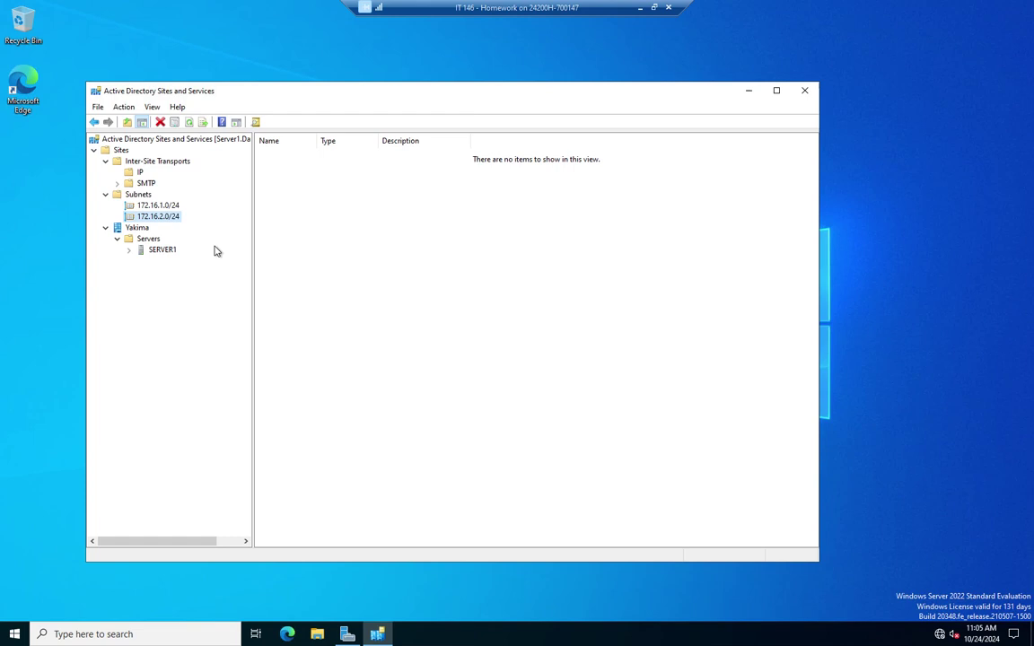
- Create the Prosser site attached to DEFAULTIPSITELINK
{"action": "right_click", "coordinate": [138, 228]}
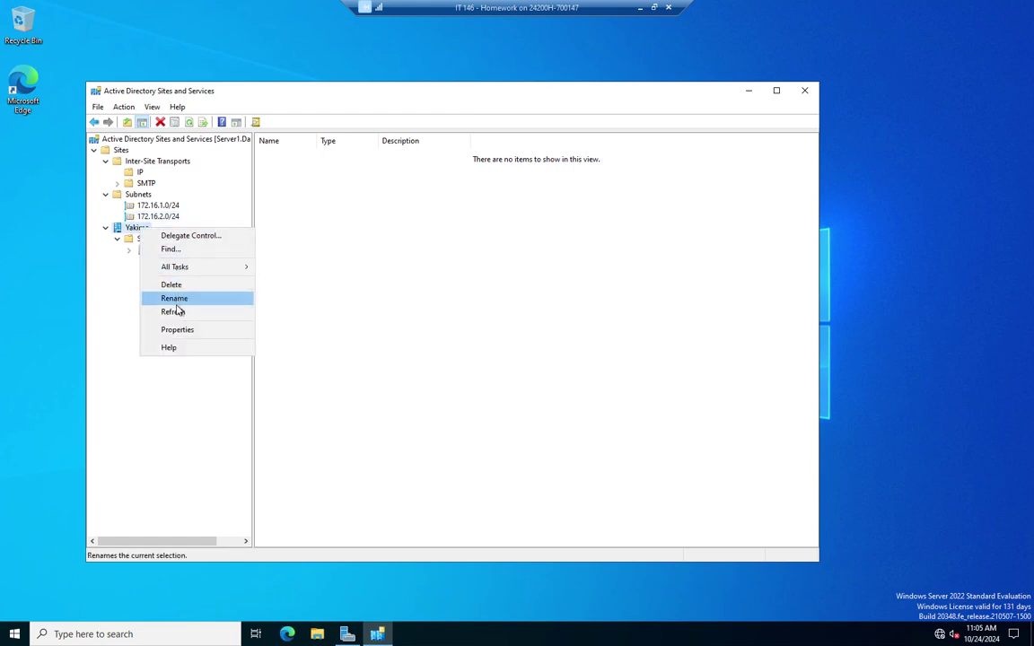
{"action": "left_click", "coordinate": [104, 334]}
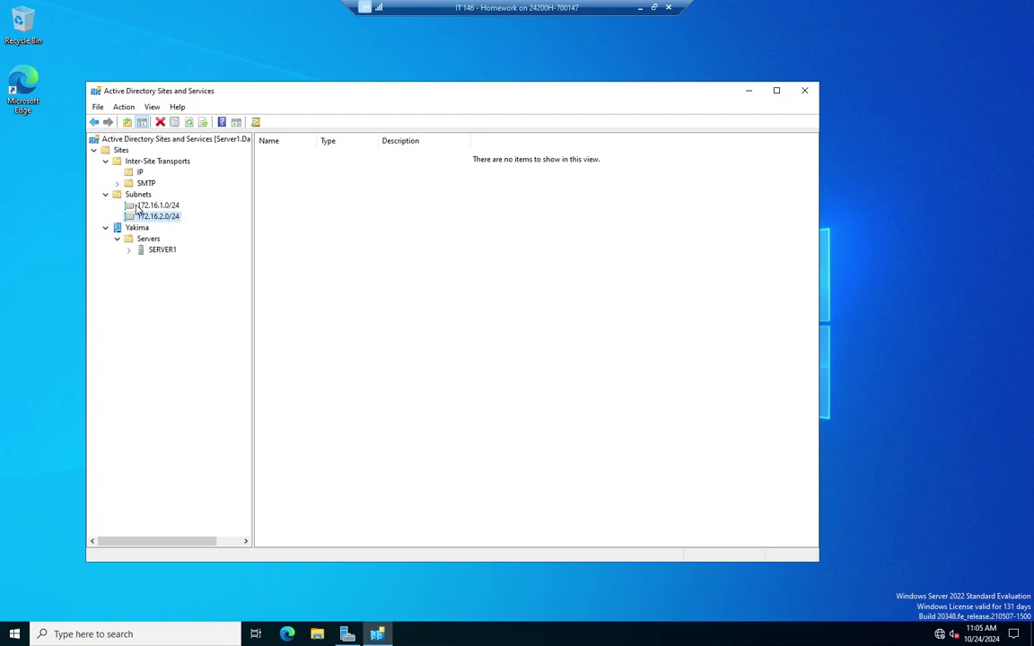
{"action": "right_click", "coordinate": [120, 150]}
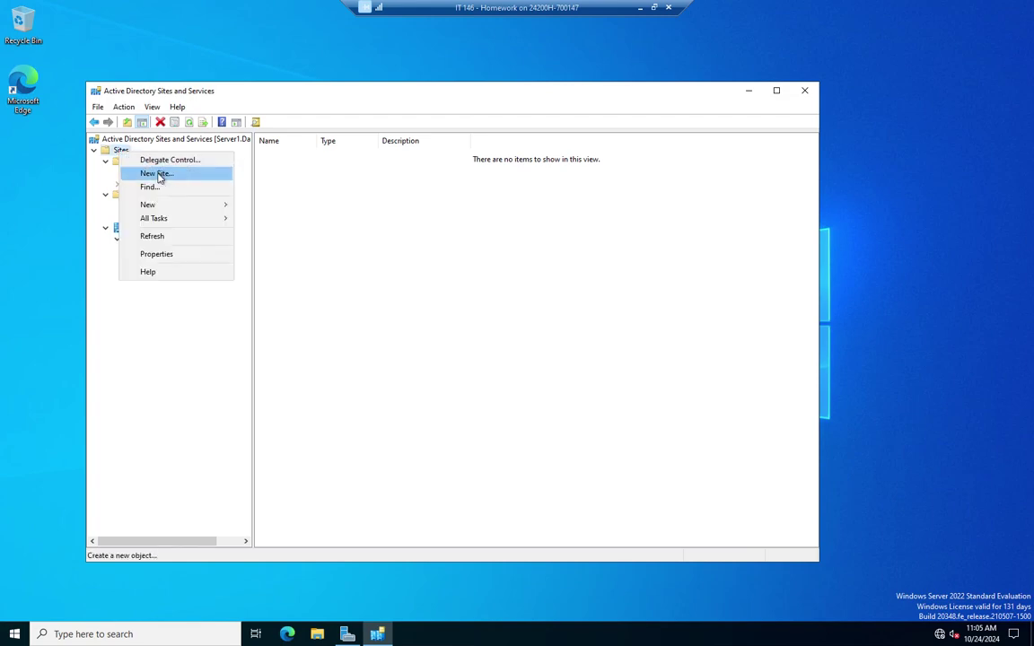
{"action": "left_click", "coordinate": [154, 169]}
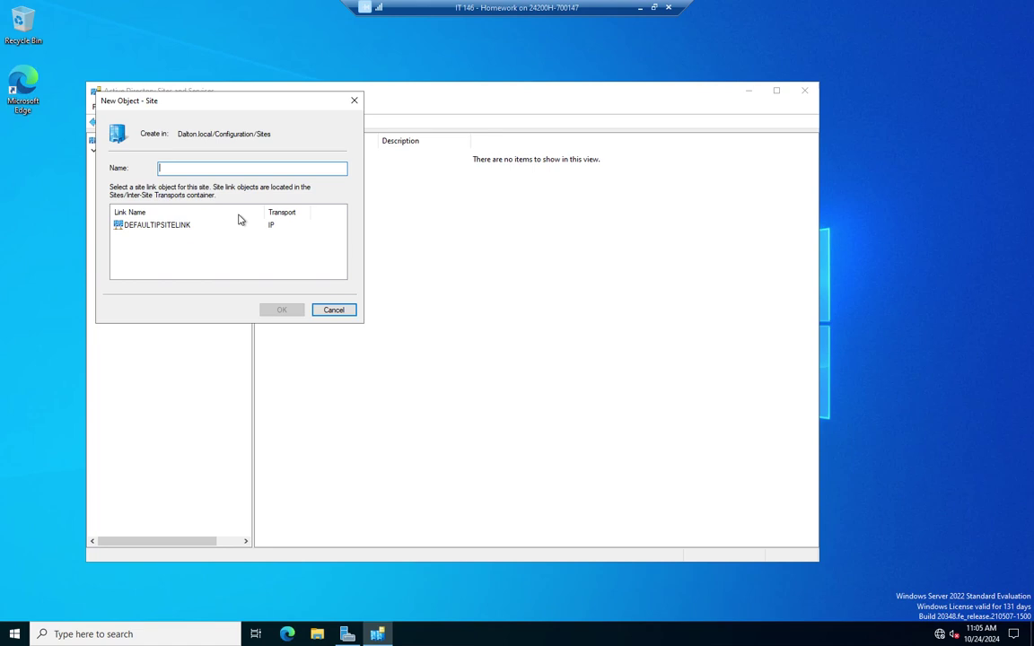
{"action": "type", "text": "Prosser"}
{"action": "left_click", "coordinate": [159, 226]}
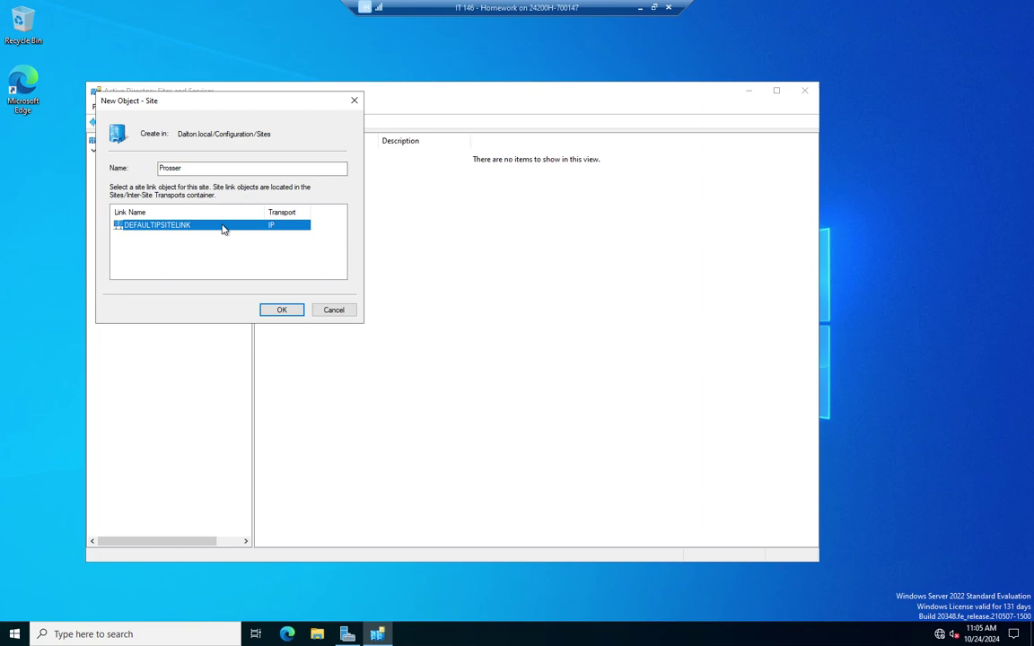
{"action": "left_click", "coordinate": [283, 311]}
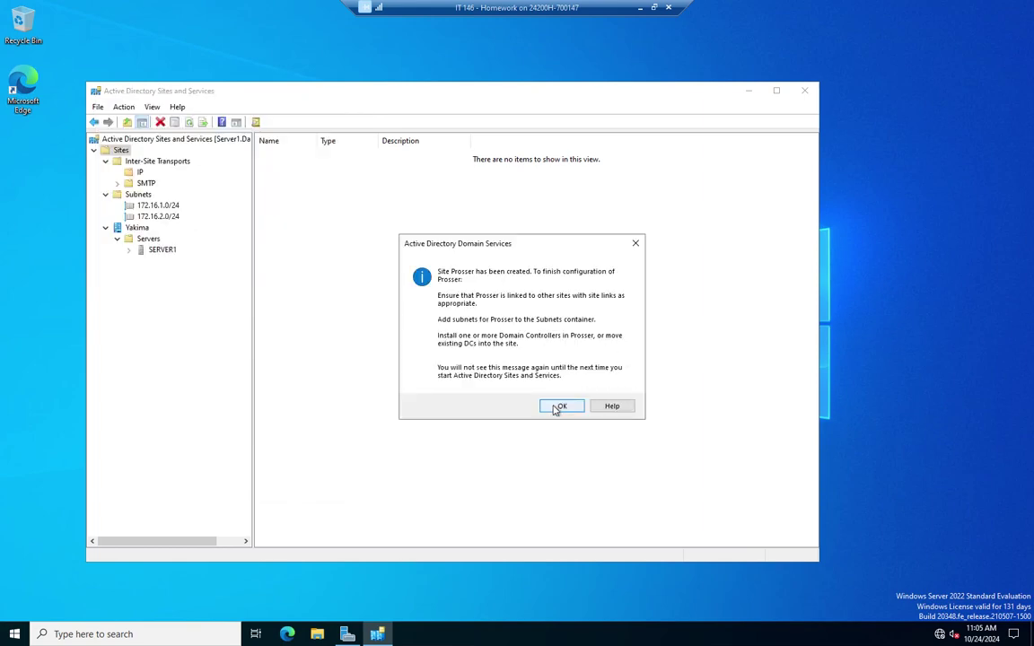
{"action": "left_click", "coordinate": [559, 408]}
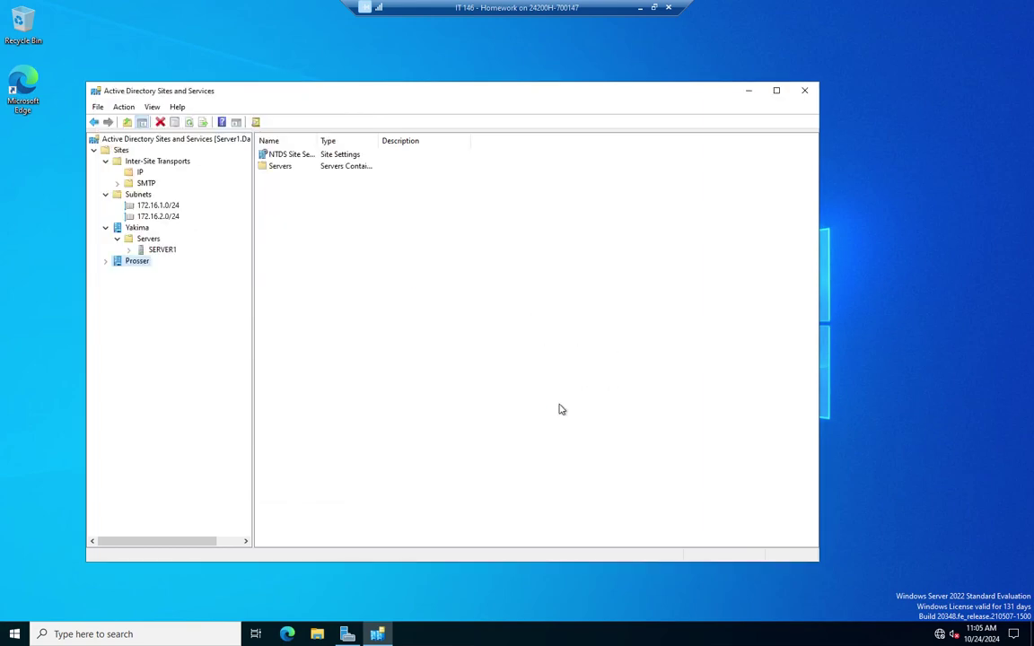
- Create the Sunnyside site on DEFAULTIPSITELINK, then expand both Prosser and Sunnyside
{"action": "right_click", "coordinate": [122, 152]}
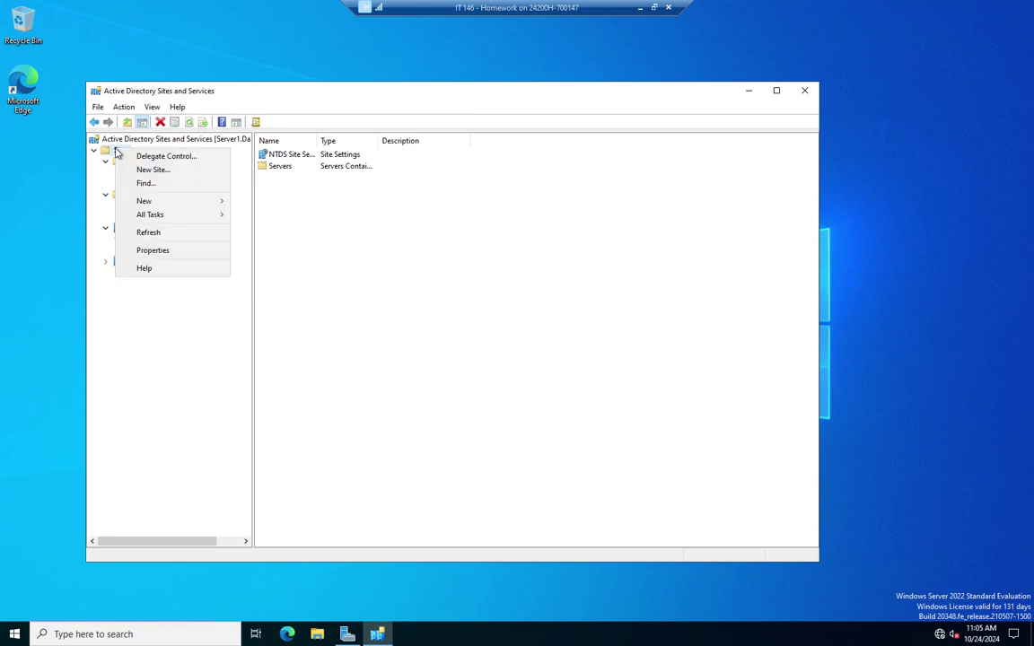
{"action": "left_click", "coordinate": [155, 170]}
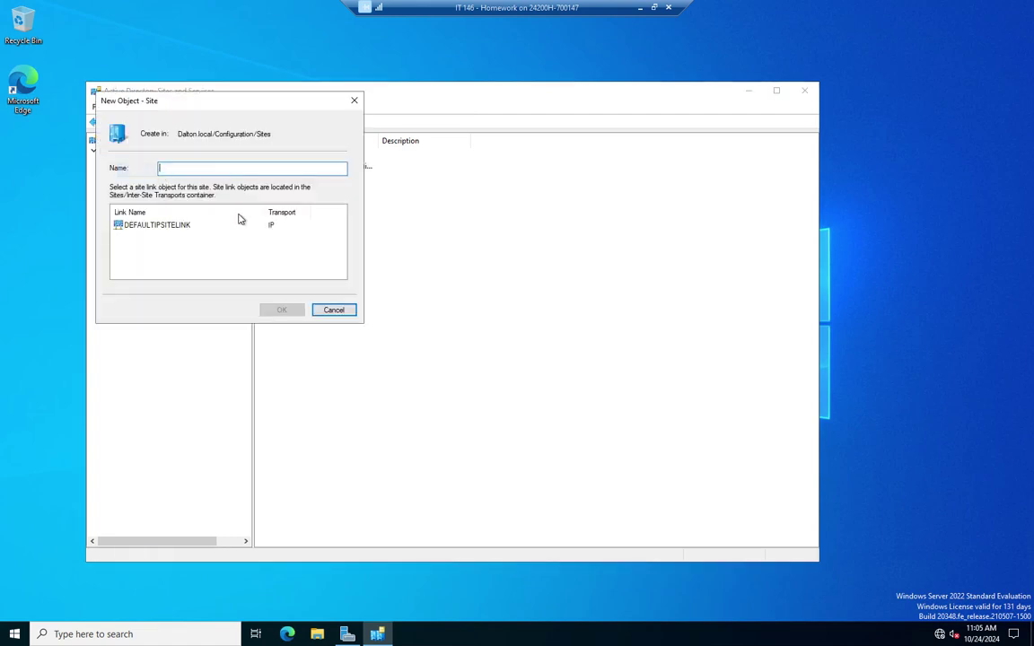
{"action": "type", "text": "Sunnyside"}
{"action": "left_click", "coordinate": [146, 225]}
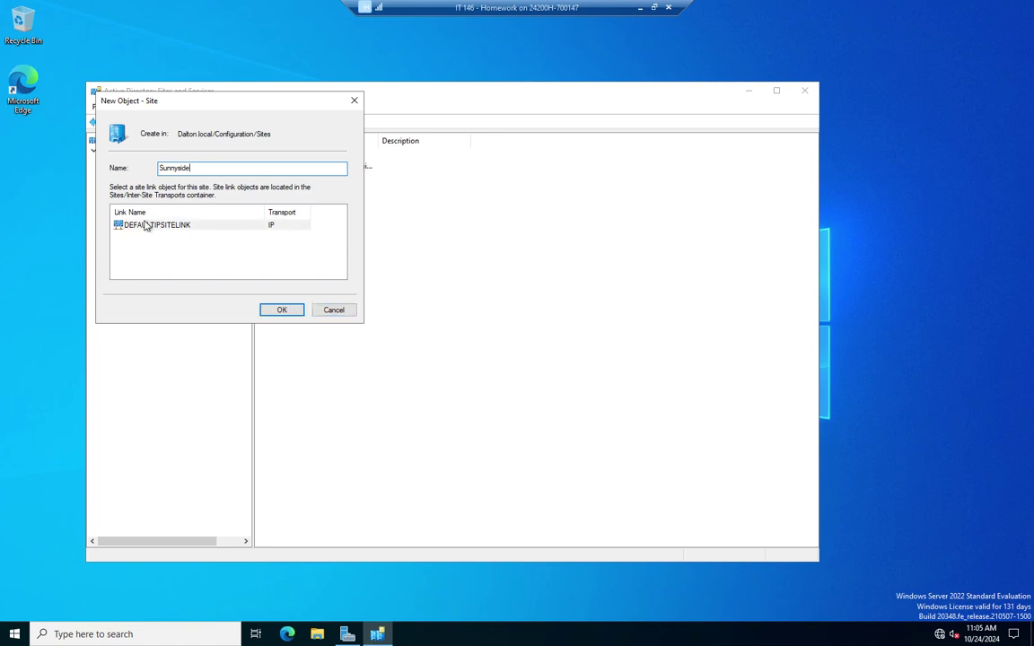
{"action": "left_click", "coordinate": [279, 309]}
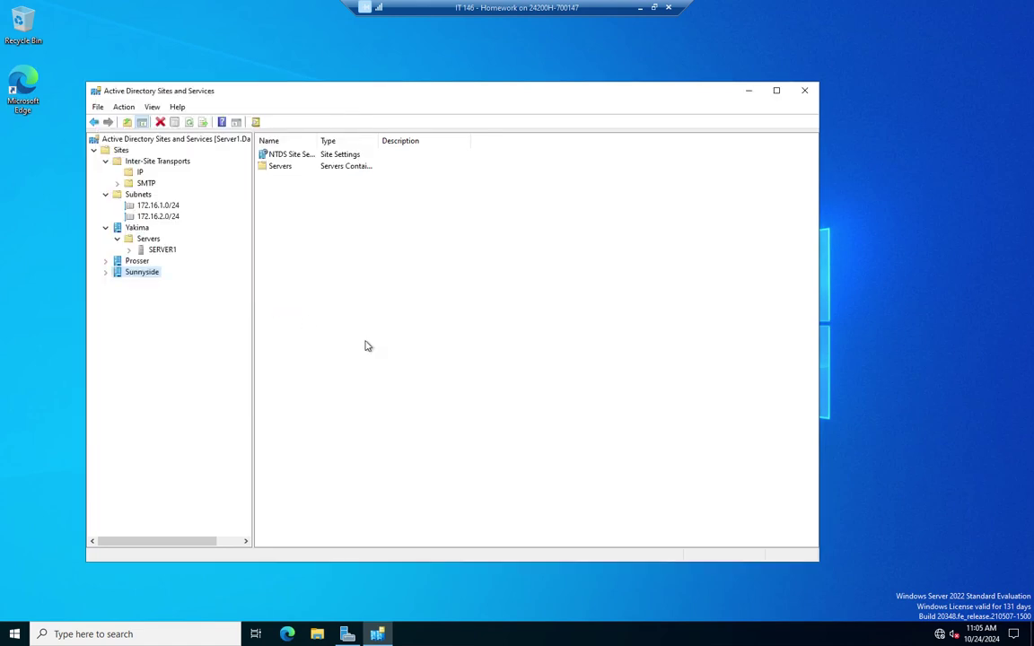
{"action": "left_click", "coordinate": [105, 261]}
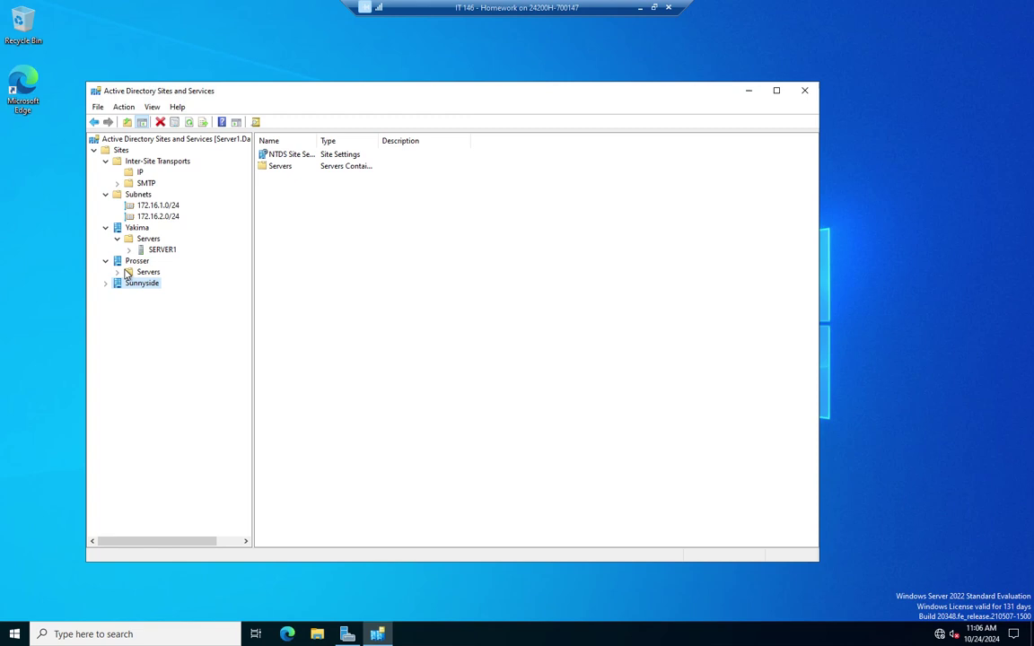
{"action": "left_click", "coordinate": [104, 284]}
- Create subnet 172.16.3.0/24 and associate it with the Prosser site
{"action": "right_click", "coordinate": [139, 195]}
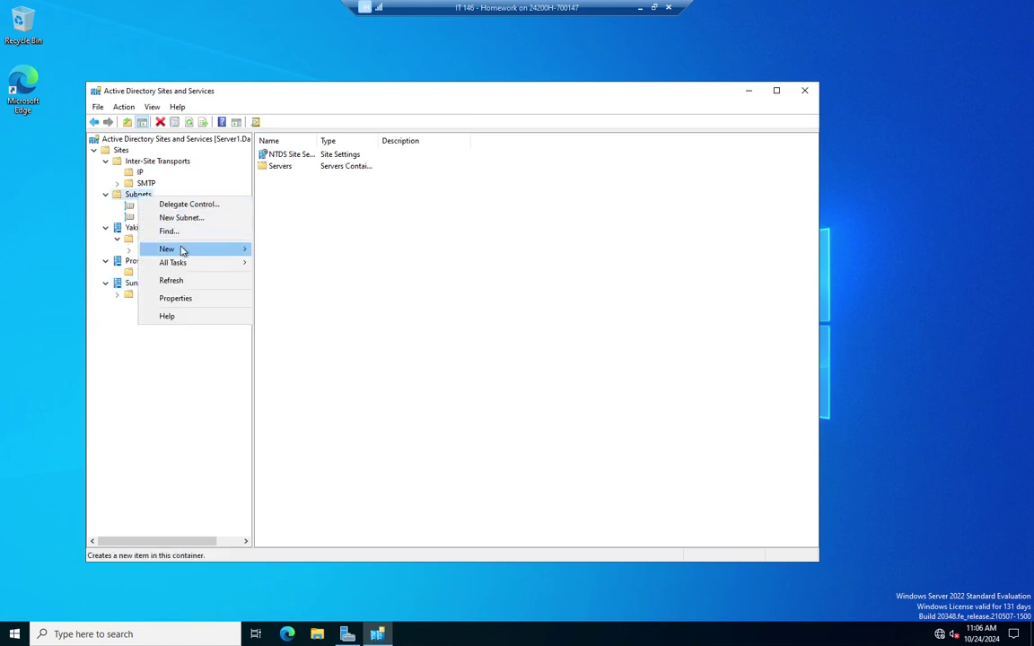
{"action": "mouse_move", "coordinate": [243, 252]}
{"action": "left_click", "coordinate": [280, 249]}
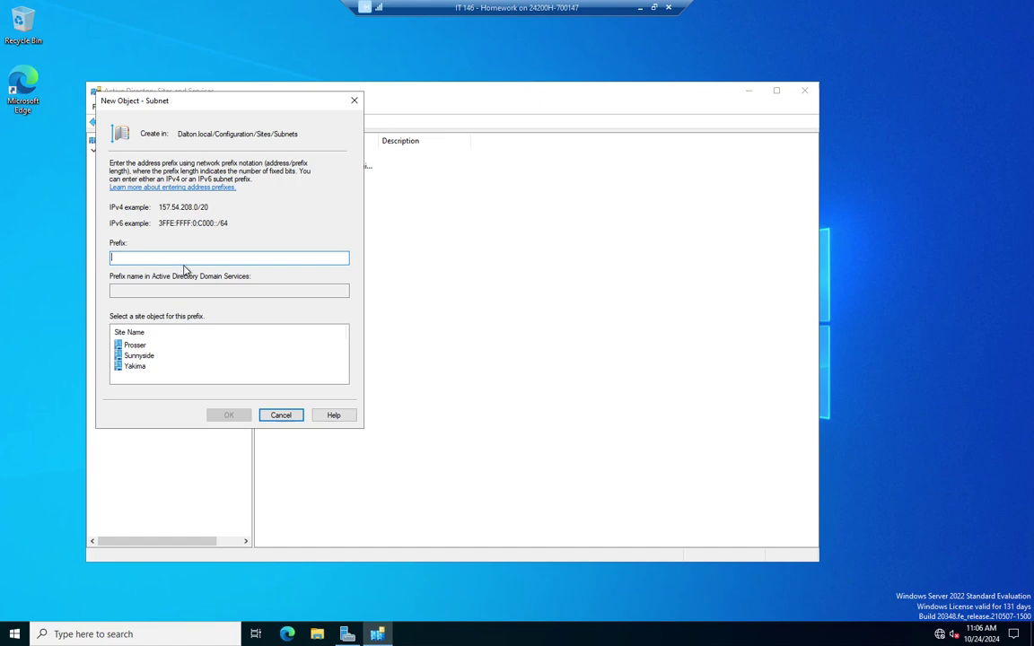
{"action": "type", "text": "172.16.3.0/24"}
{"action": "left_click", "coordinate": [133, 345]}
{"action": "left_click", "coordinate": [230, 416]}
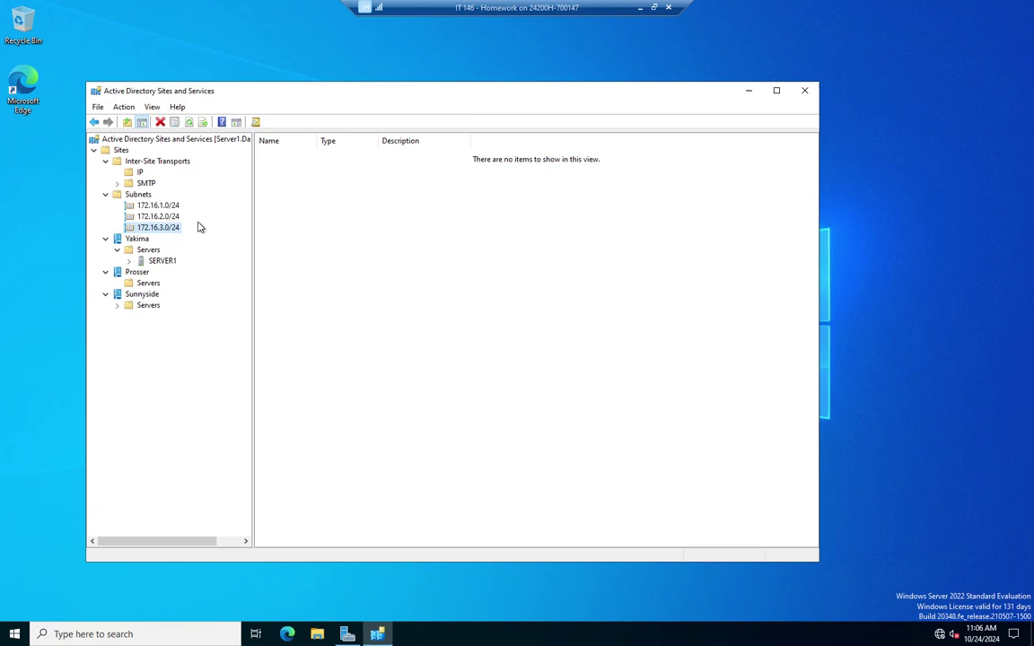
- Start another subnet with prefix 172.16.4.0/24 and choose its site
{"action": "right_click", "coordinate": [135, 196]}
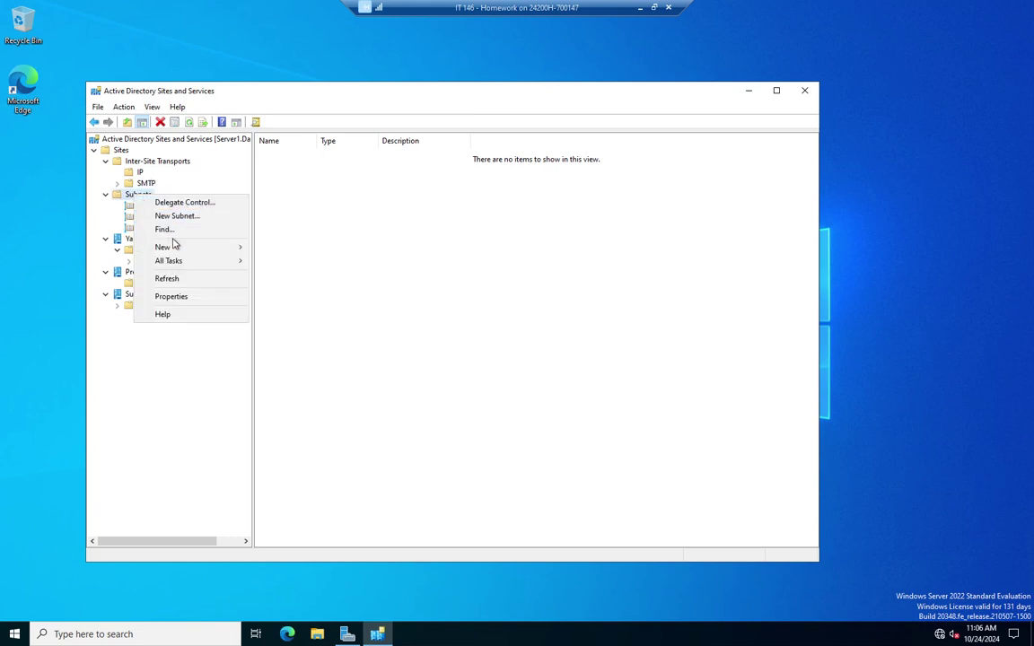
{"action": "mouse_move", "coordinate": [174, 247]}
{"action": "left_click", "coordinate": [279, 247]}
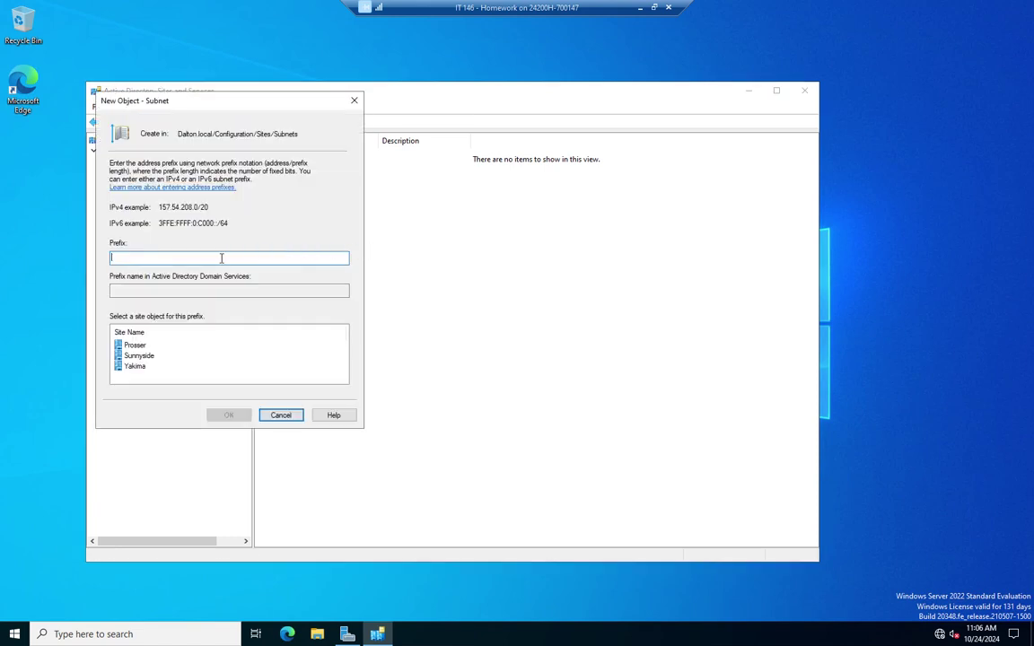
{"action": "type", "text": "172.16.4.0/24"}
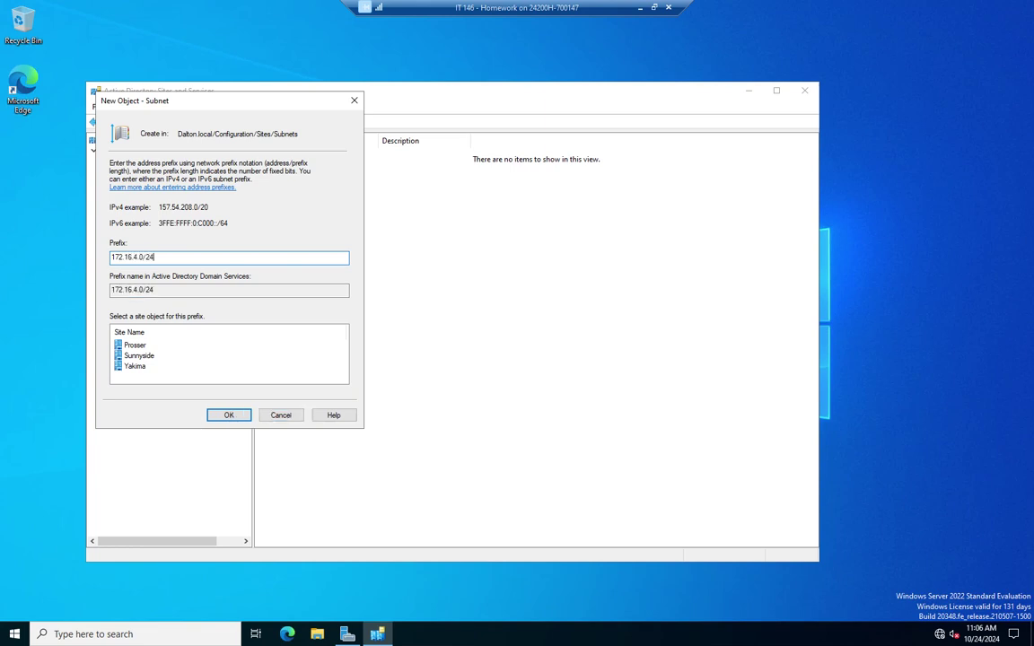
{"action": "left_click", "coordinate": [141, 357]}
- Confirm subnet 172.16.4.0/24, completing the four subnets 172.16.1.0/24 through 172.16.4.0/24
{"action": "left_click", "coordinate": [229, 416]}
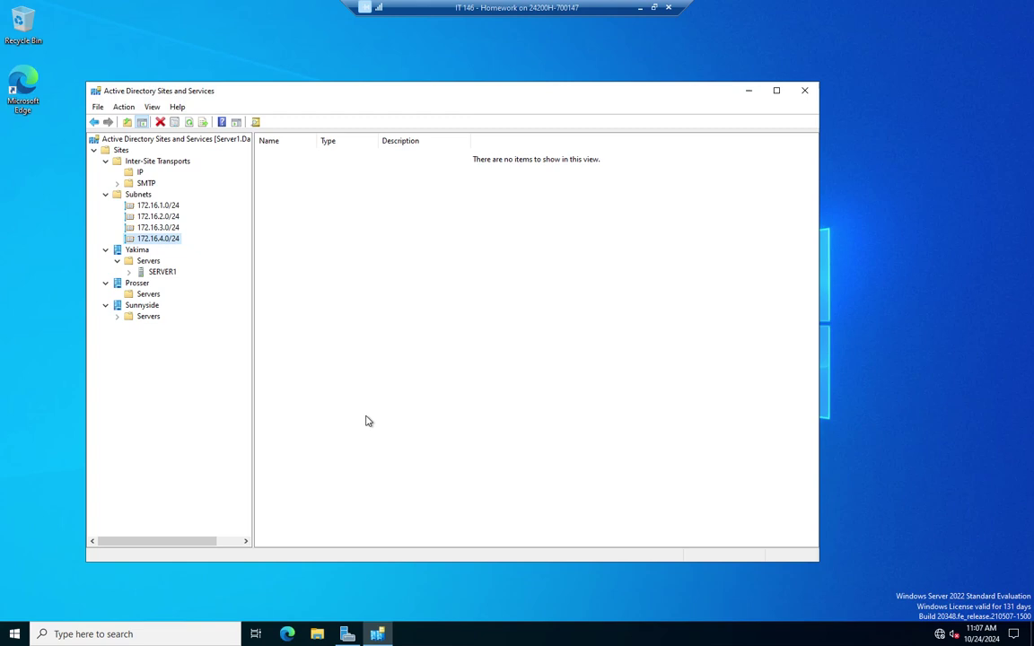
- Open DEFAULTIPSITELINK properties under IP, listing Prosser, Sunnyside and Yakima at cost 100, 180 minutes
{"action": "left_click", "coordinate": [136, 173]}
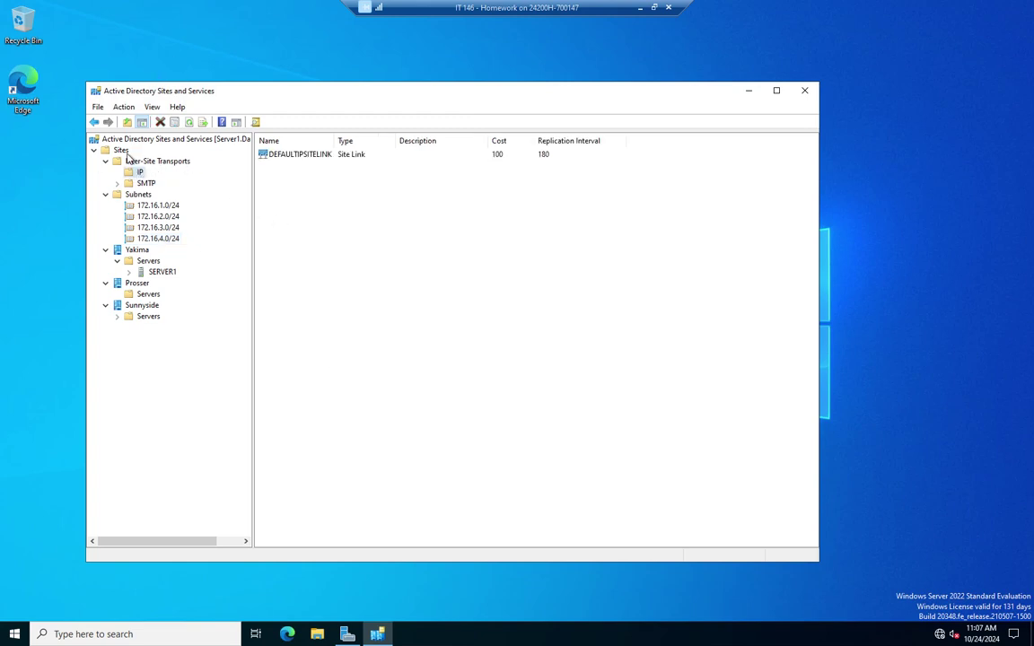
{"action": "double_click", "coordinate": [286, 155]}
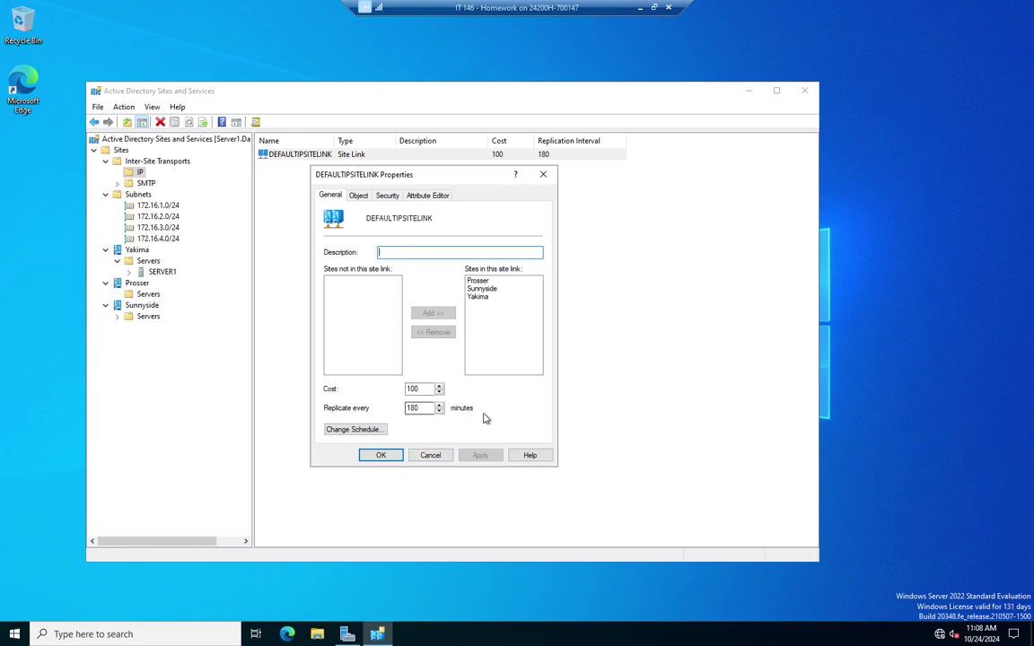
- Review the DEFAULTIPSITELINK replication schedule, then cancel its properties without changing anything
{"action": "left_click", "coordinate": [340, 433]}
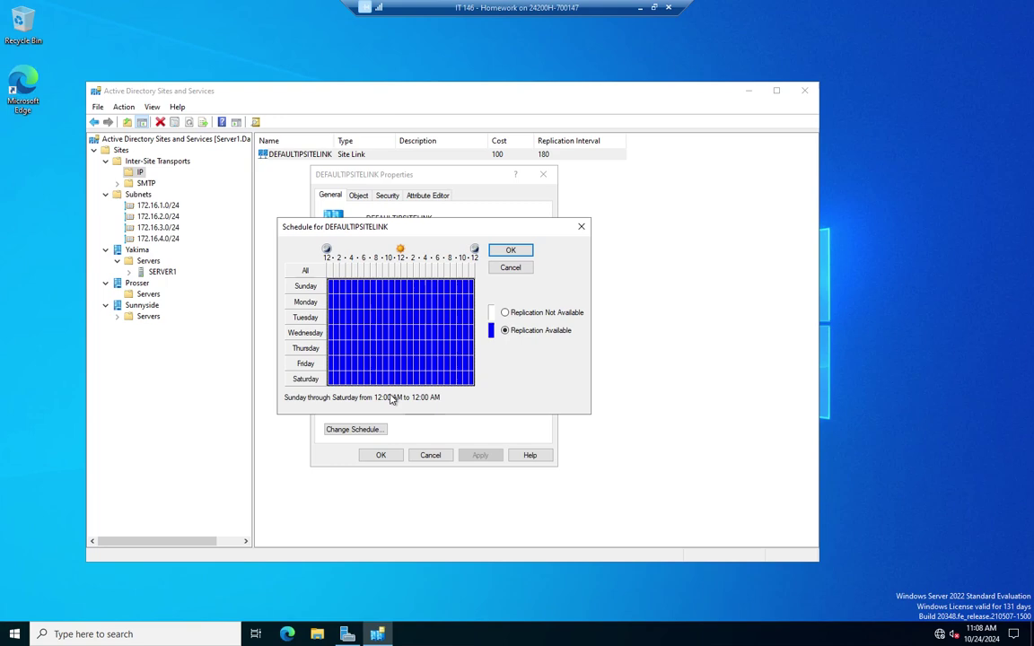
{"action": "left_click", "coordinate": [581, 229]}
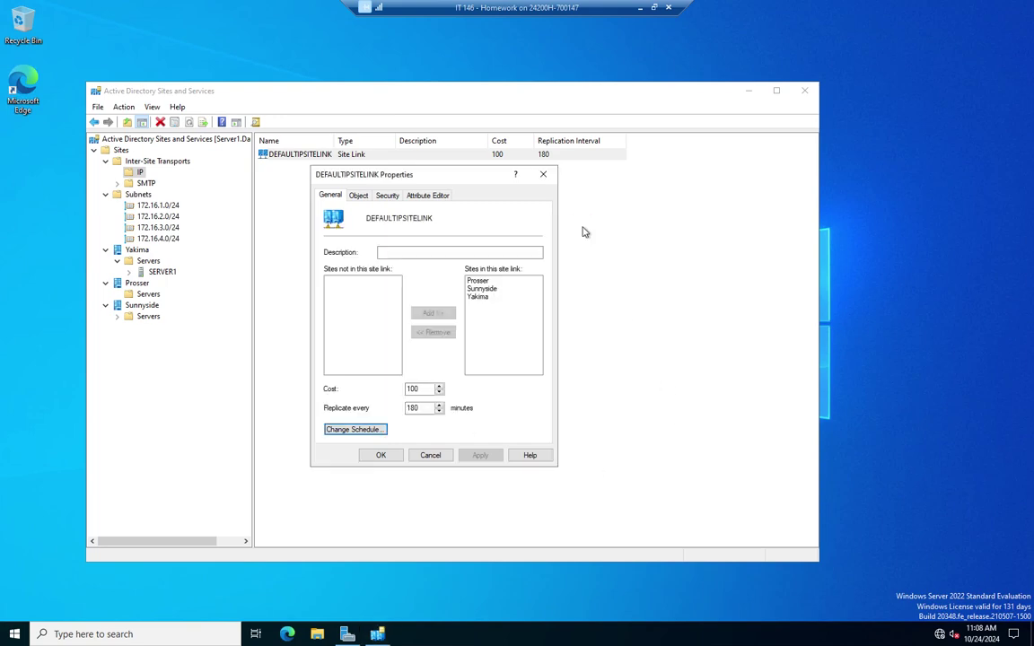
{"action": "left_click", "coordinate": [431, 456]}
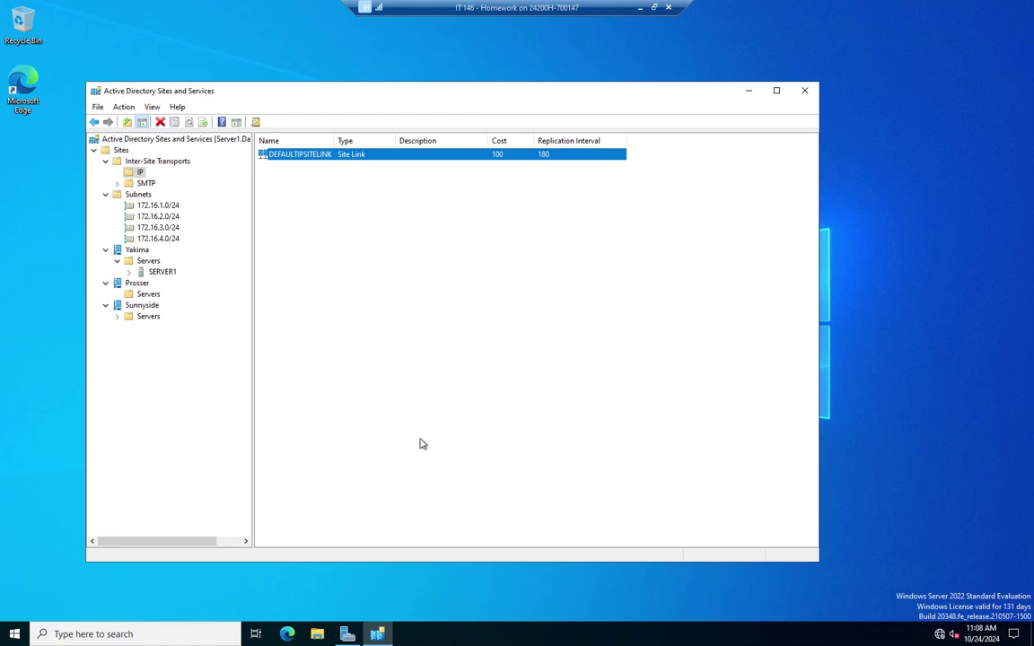
- Create an IP site link named SlowSpeedLink that joins the Prosser and Sunnyside sites
{"action": "right_click", "coordinate": [137, 172]}
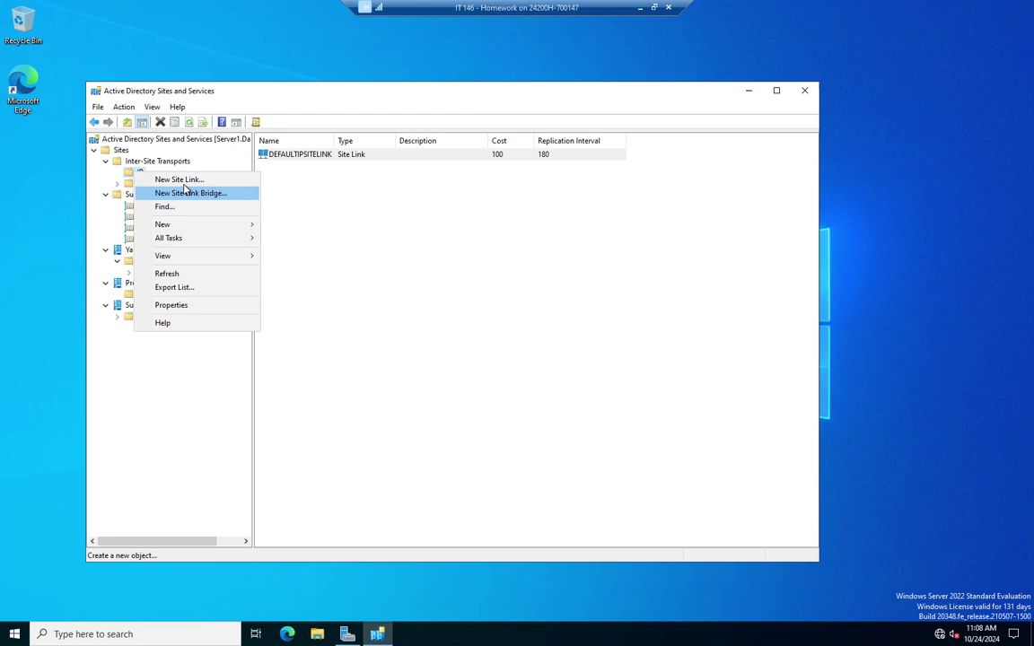
{"action": "left_click", "coordinate": [186, 183]}
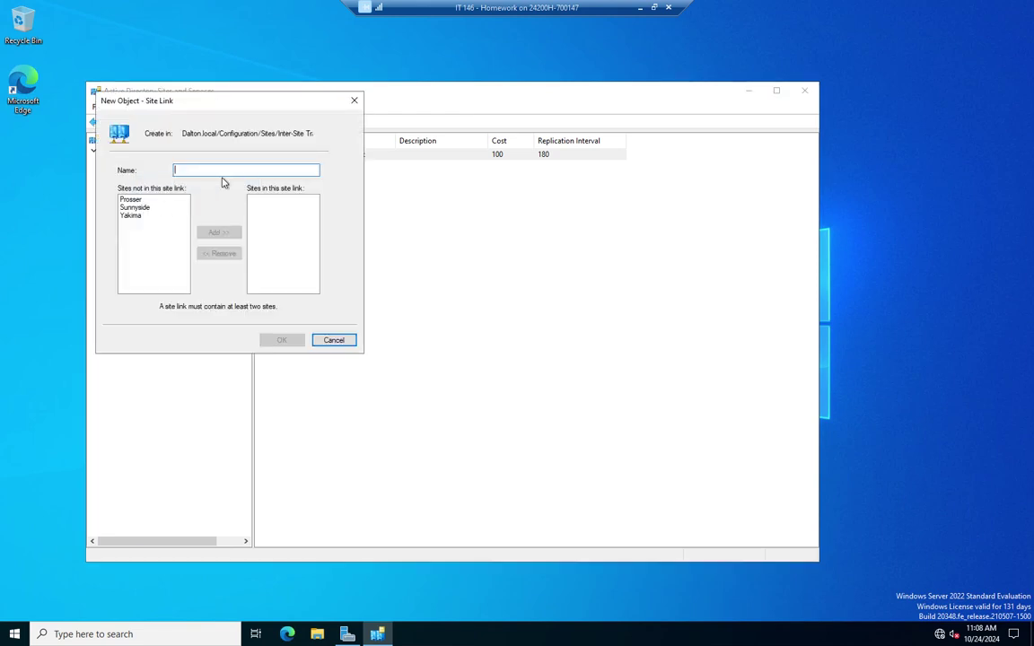
{"action": "type", "text": "SlowS"}
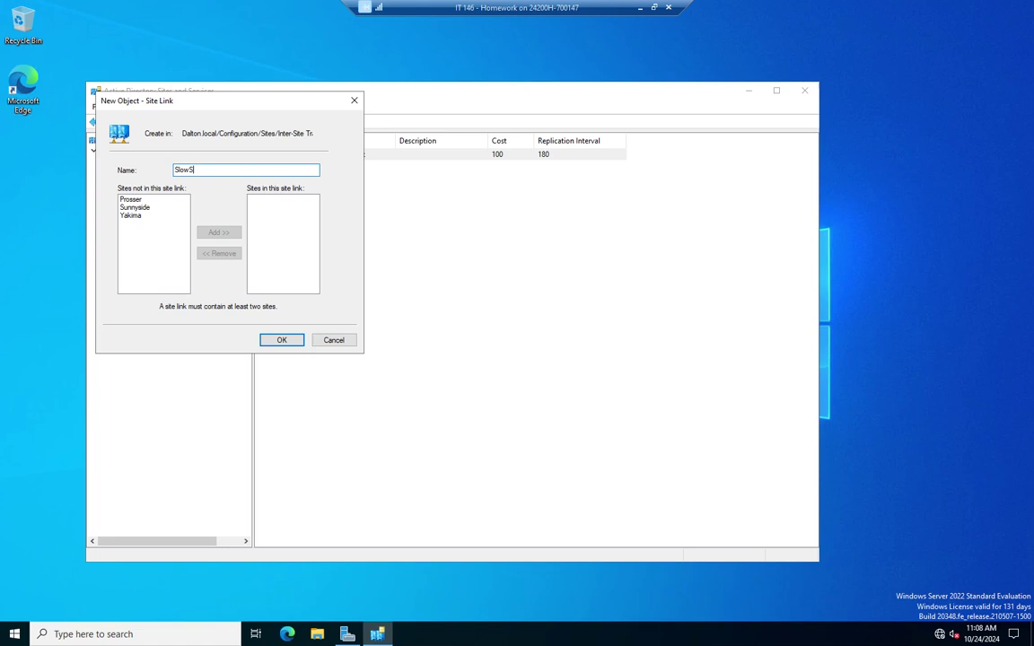
{"action": "type", "text": "peedLink"}
{"action": "left_click", "coordinate": [130, 199]}
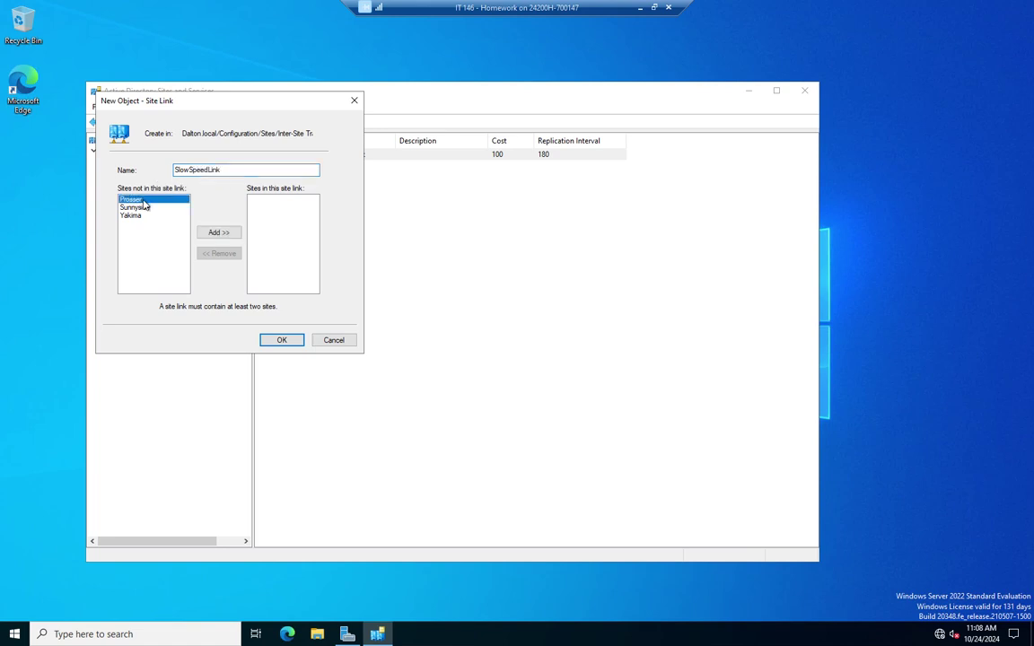
{"action": "left_click", "coordinate": [221, 232]}
{"action": "left_click", "coordinate": [136, 199]}
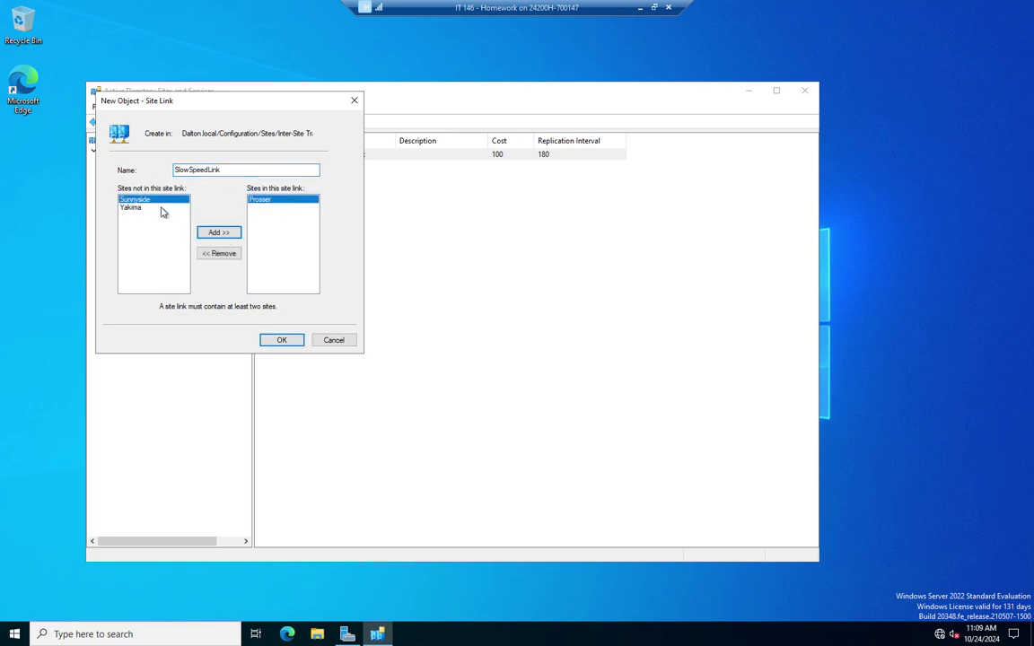
{"action": "left_click", "coordinate": [221, 233]}
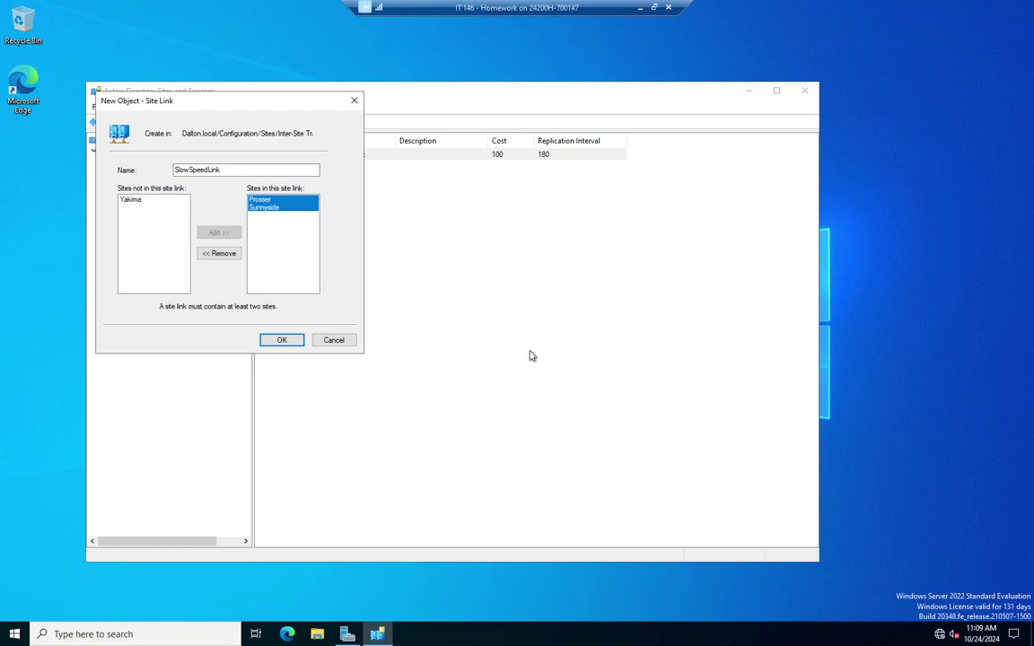
{"action": "left_click", "coordinate": [282, 341]}
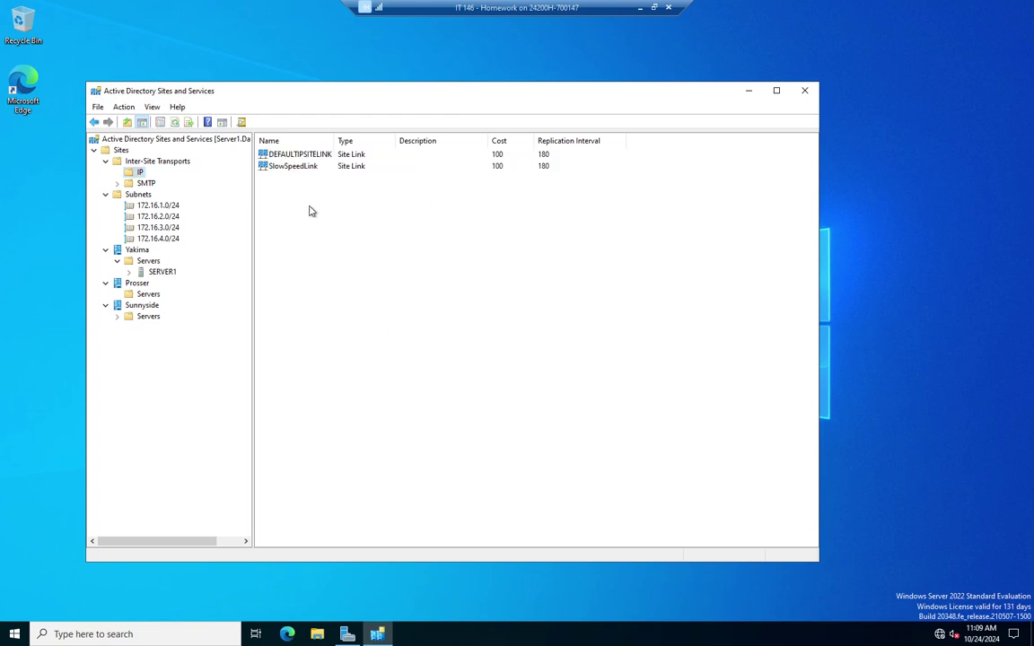
- In SlowSpeedLink's properties, set cost to 200 and the replication interval to 240 minutes
{"action": "double_click", "coordinate": [303, 168]}
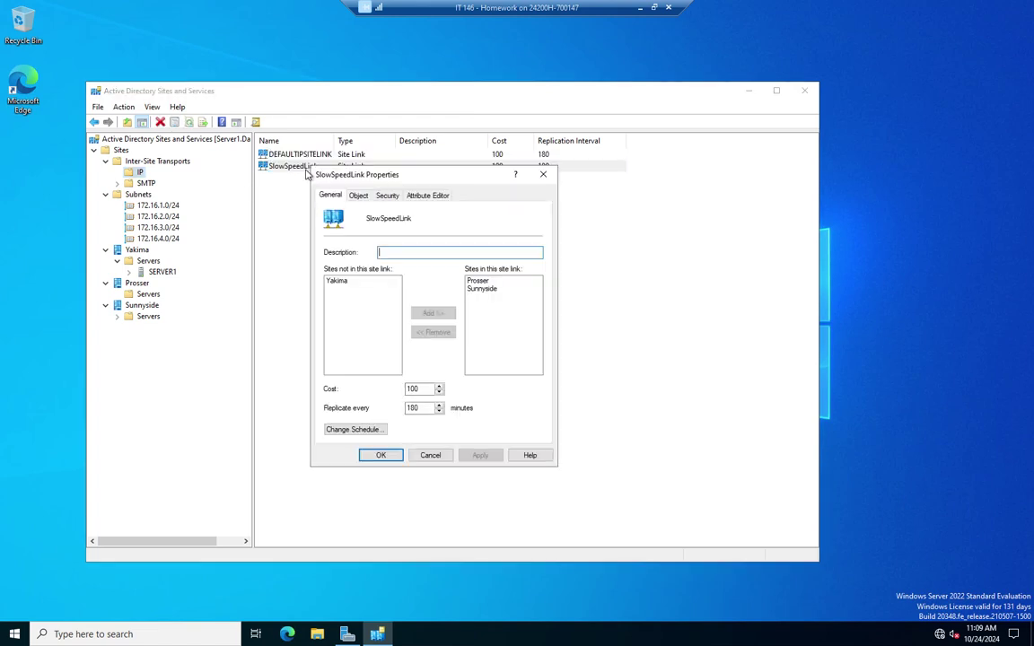
{"action": "double_click", "coordinate": [415, 389]}
{"action": "type", "text": "200"}
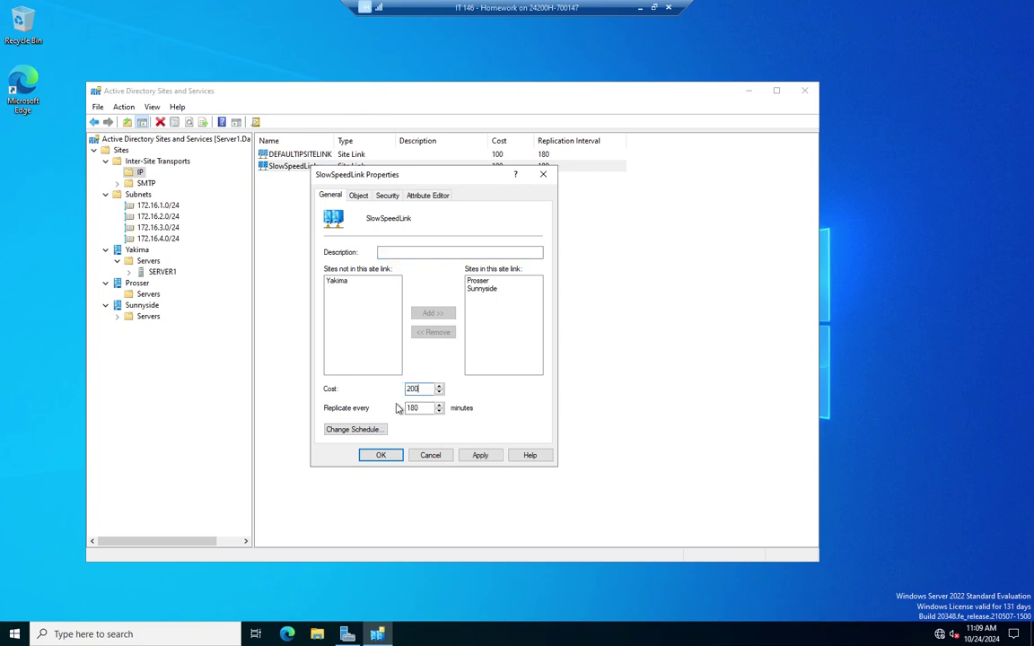
{"action": "key", "text": "Tab"}
{"action": "type", "text": "24"}
- Mark Monday–Friday 8 AM–5 PM as unavailable for replication and apply the changes
{"action": "left_click", "coordinate": [377, 430]}
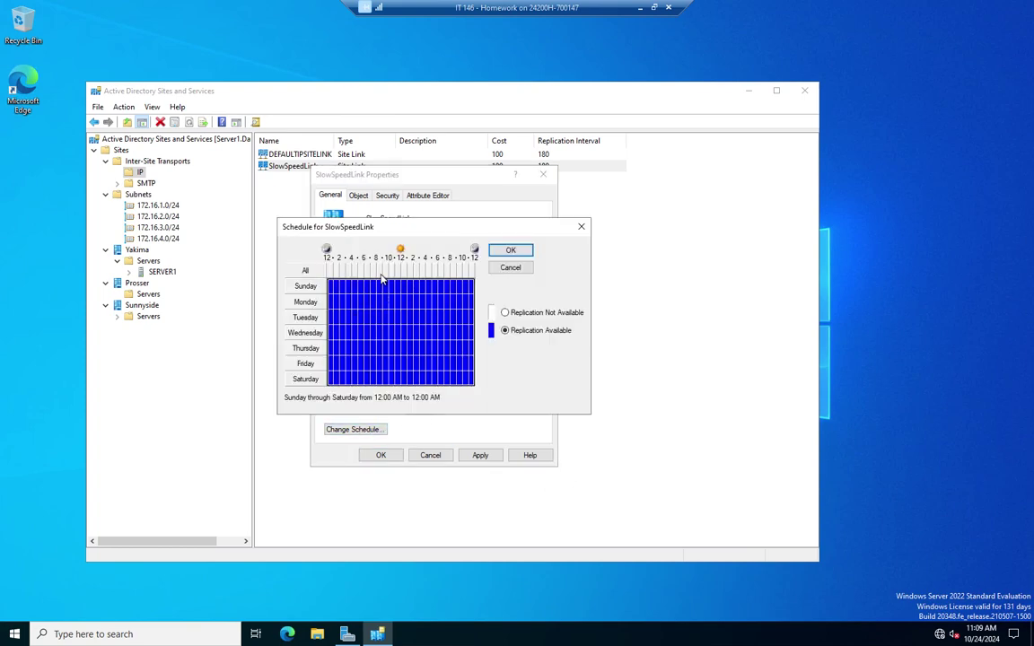
{"action": "left_click_drag", "start_coordinate": [379, 305], "coordinate": [432, 370]}
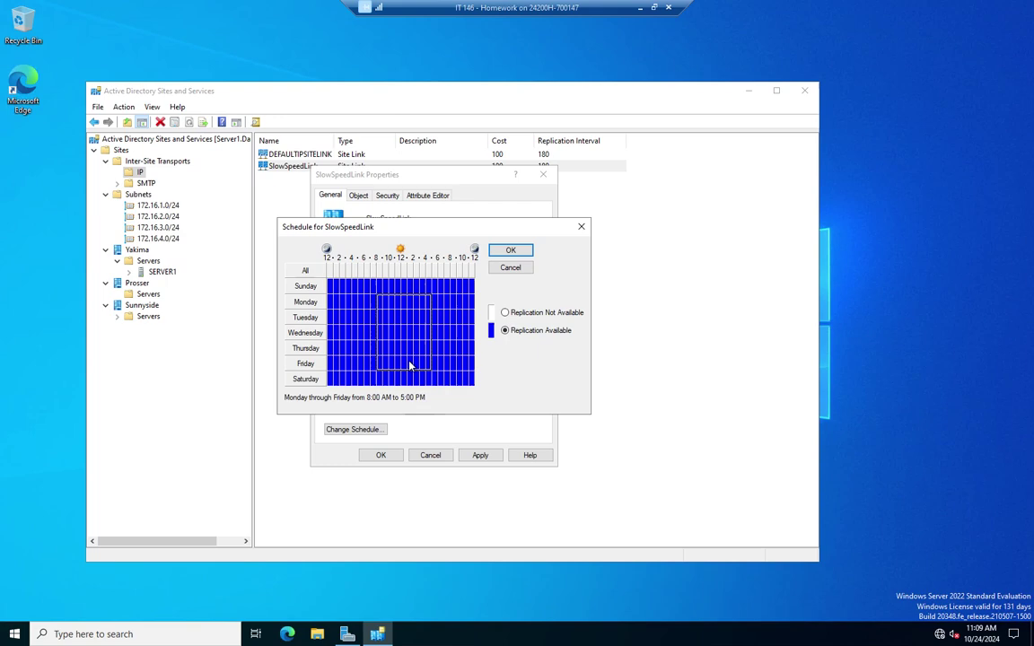
{"action": "left_click", "coordinate": [505, 312]}
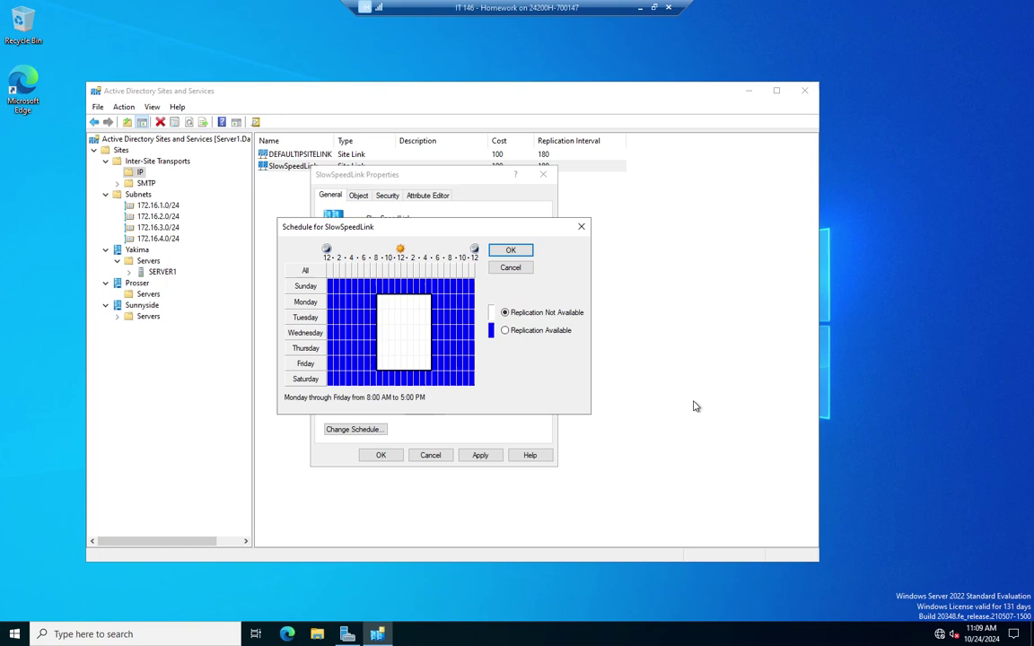
{"action": "left_click", "coordinate": [510, 252]}
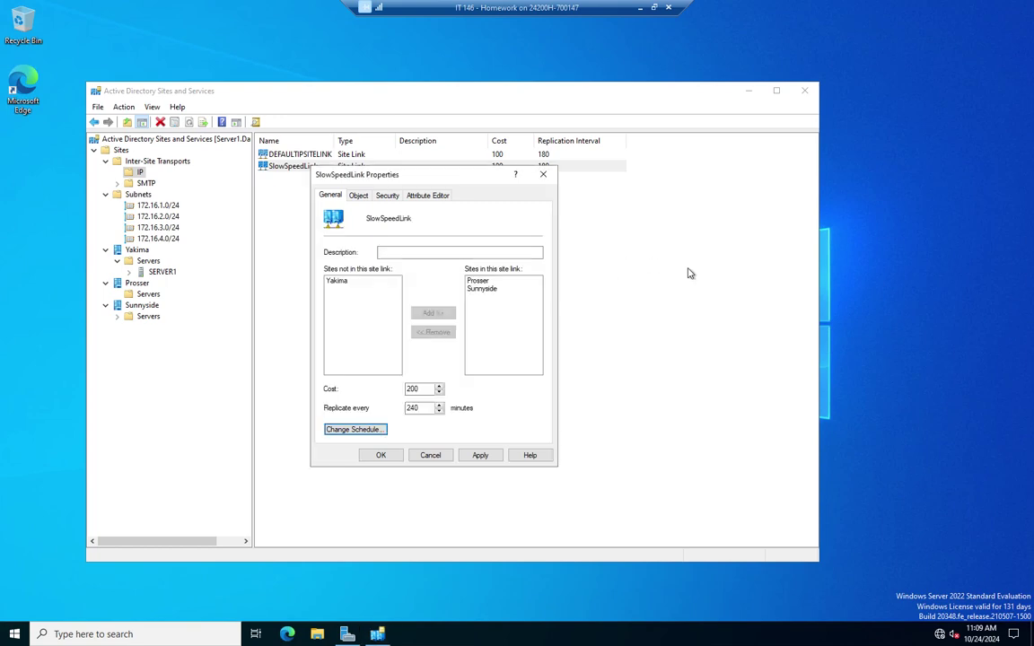
{"action": "left_click", "coordinate": [479, 455]}
{"action": "left_click", "coordinate": [417, 456]}
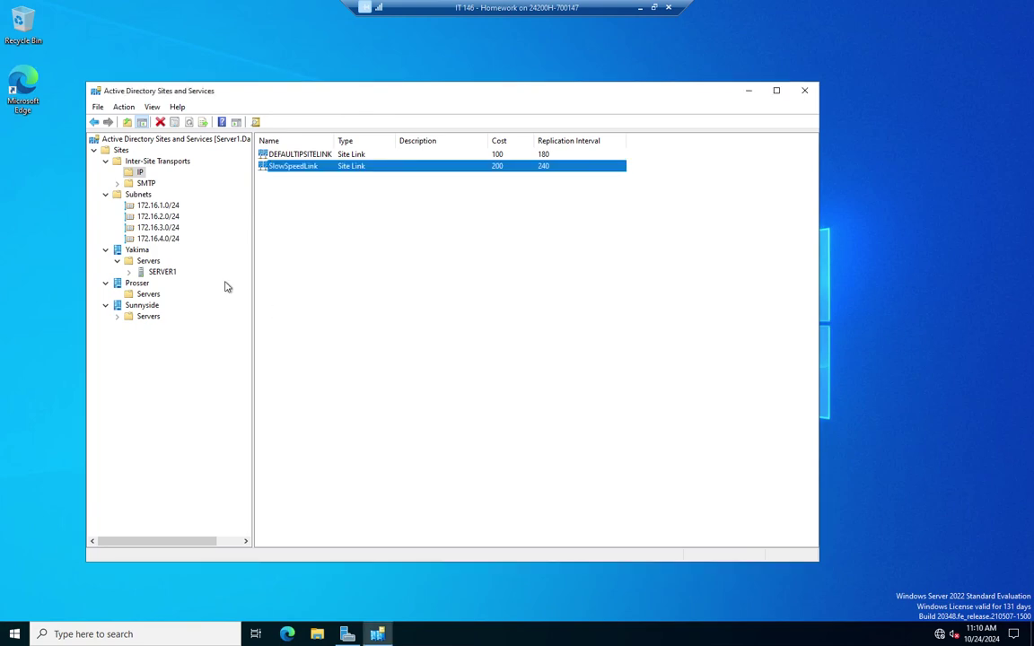